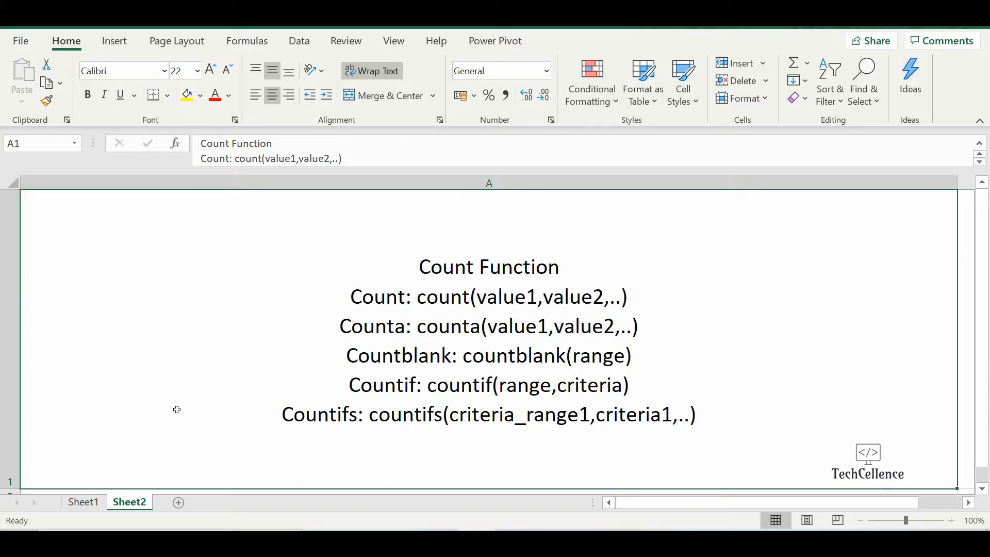
Open Sheet1 and examine the sales table's column headings and the list of count questions in H3:H13.
click(83, 504)
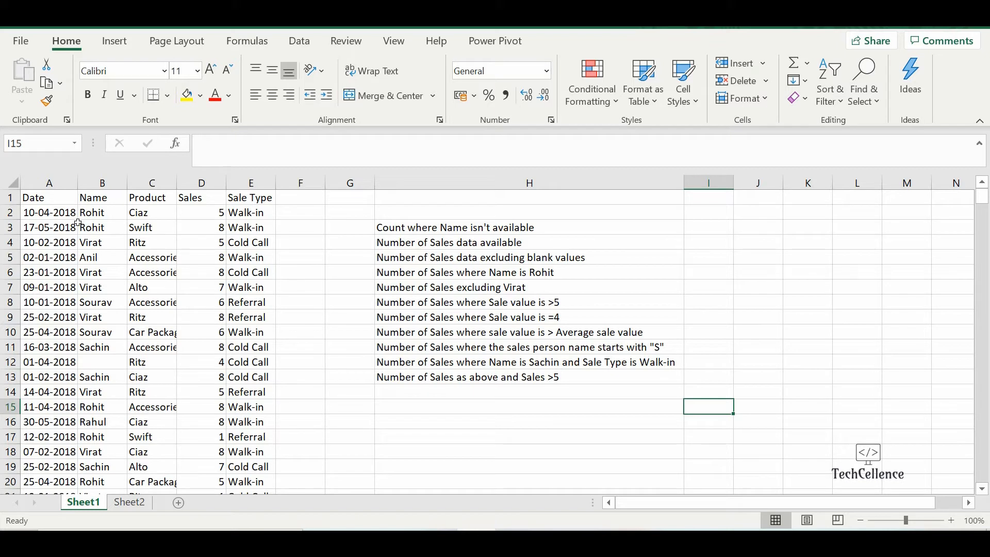
click(63, 204)
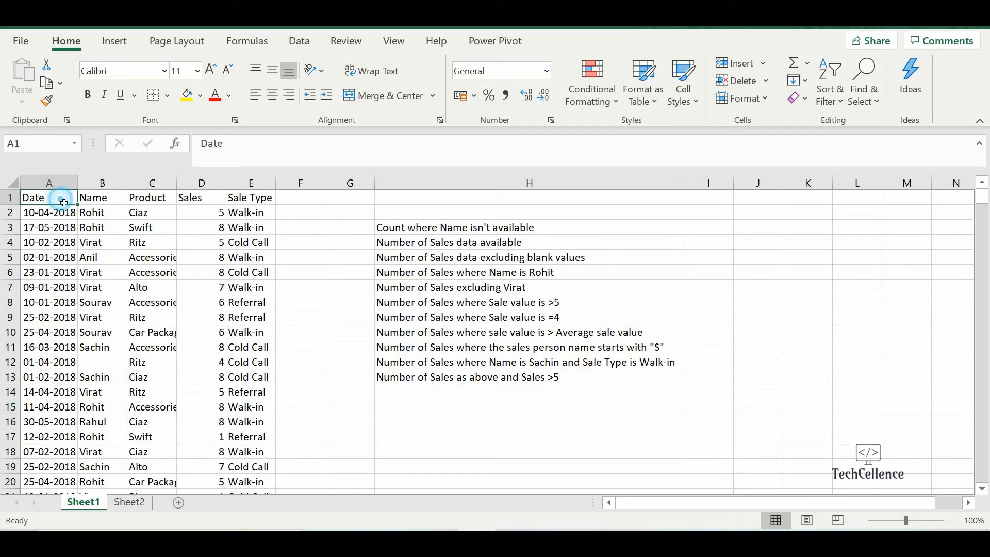
click(113, 204)
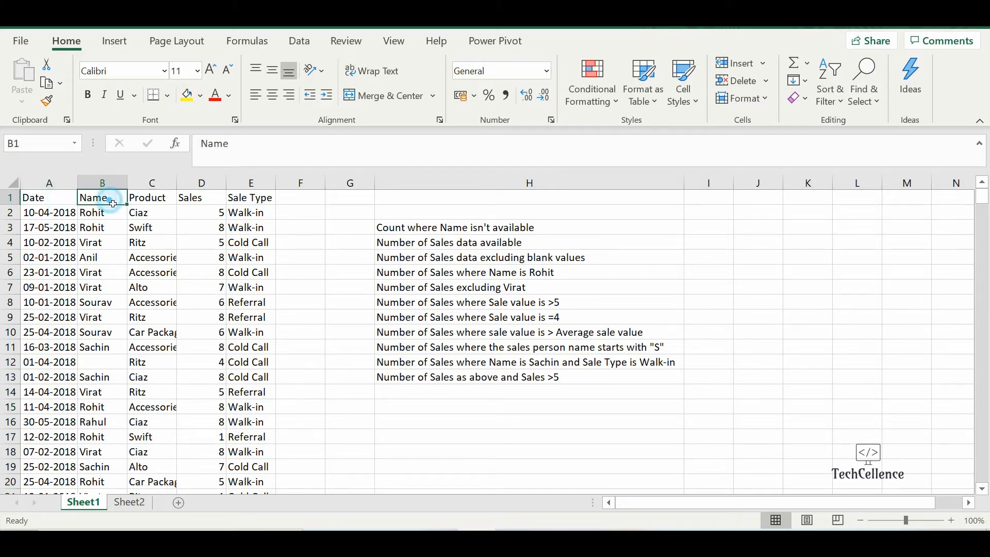
click(167, 200)
click(209, 201)
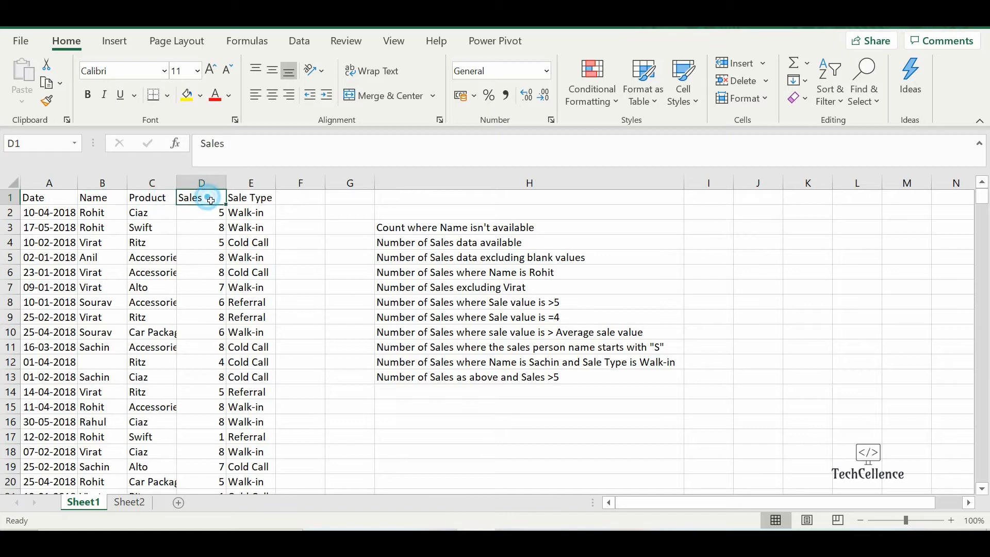
click(268, 198)
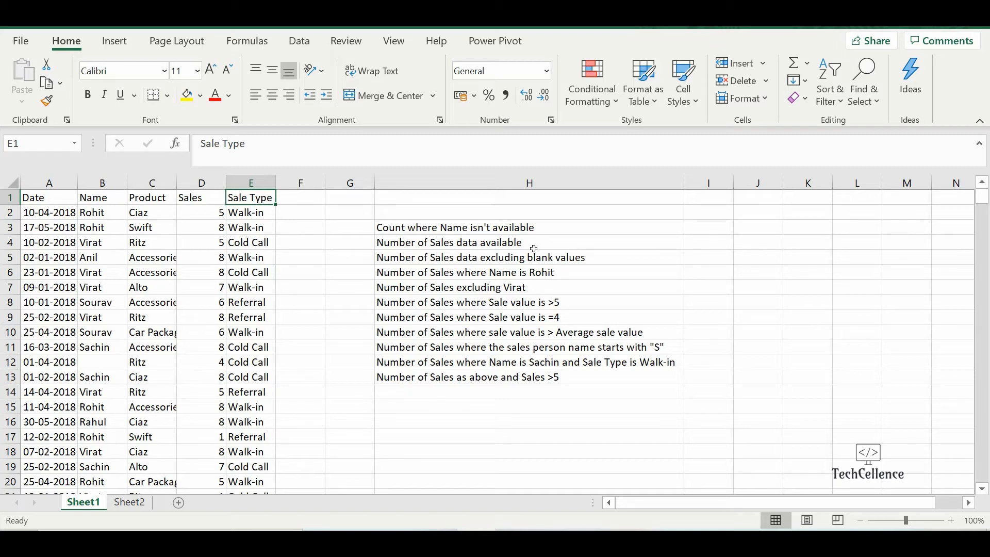
drag(497, 229, 496, 386)
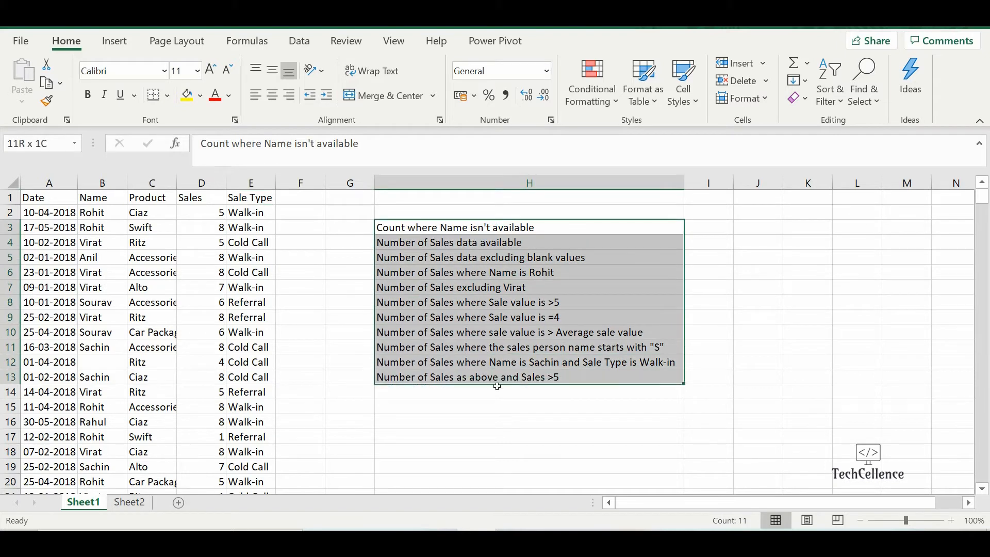
click(602, 396)
click(707, 232)
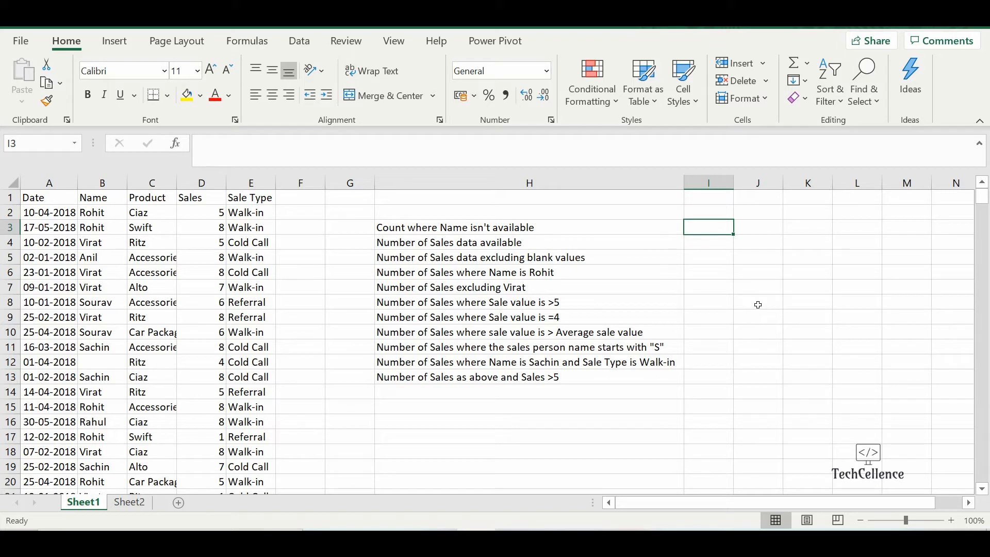
click(432, 232)
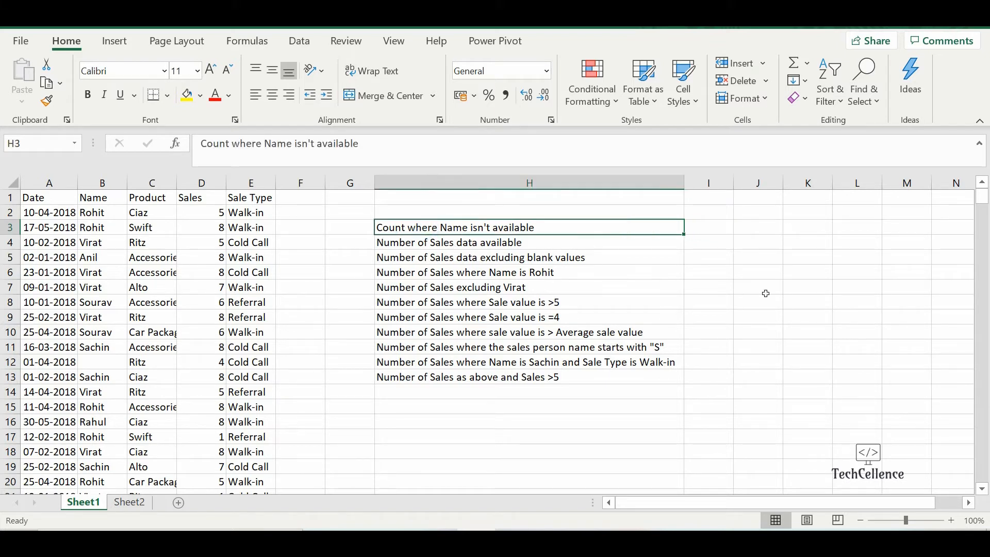
Look through the Name column for blank cells, starting at B12, and return to its heading.
click(709, 228)
click(98, 366)
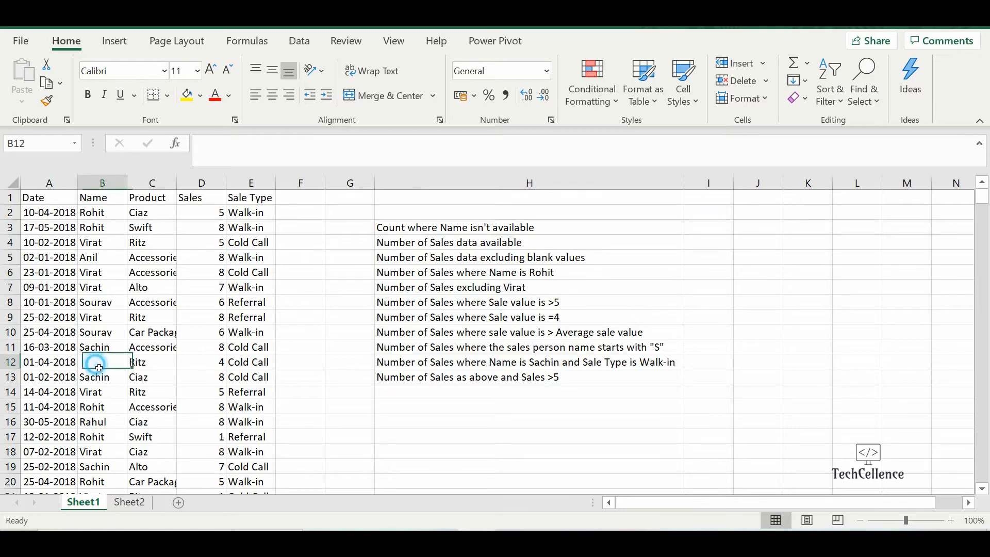
key(Down)
key(Down)
key(Down)
key(Down)
key(Down)
key(Down)
key(Down)
key(Down)
key(Down)
key(Down)
key(Down)
key(Down)
key(Down)
key(Down)
key(Down)
key(Down)
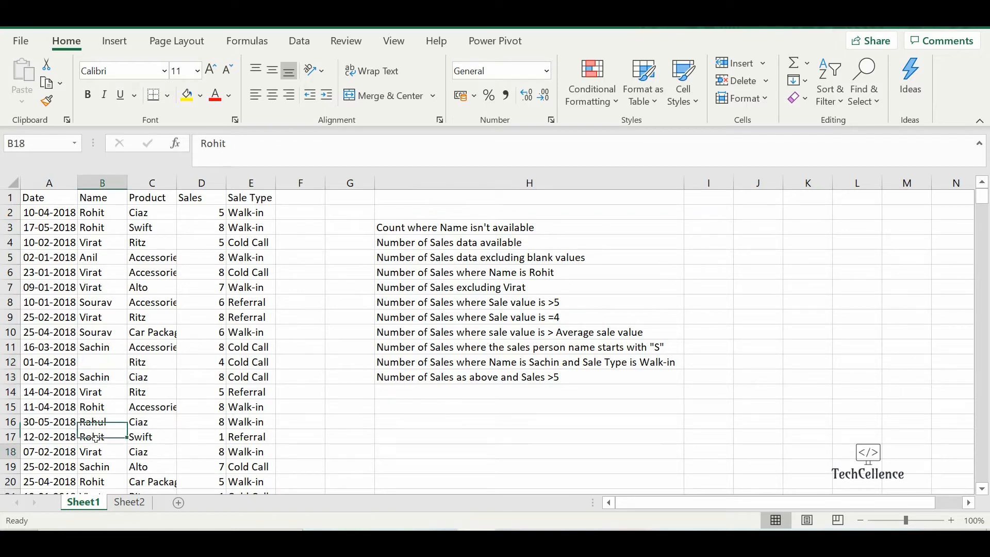
key(Up)
key(Up)
key(Up)
key(Up)
key(Up)
key(Up)
key(Up)
key(Up)
key(Up)
key(Up)
key(Up)
key(Up)
key(Up)
key(Up)
key(Up)
key(Up)
key(Up)
key(Up)
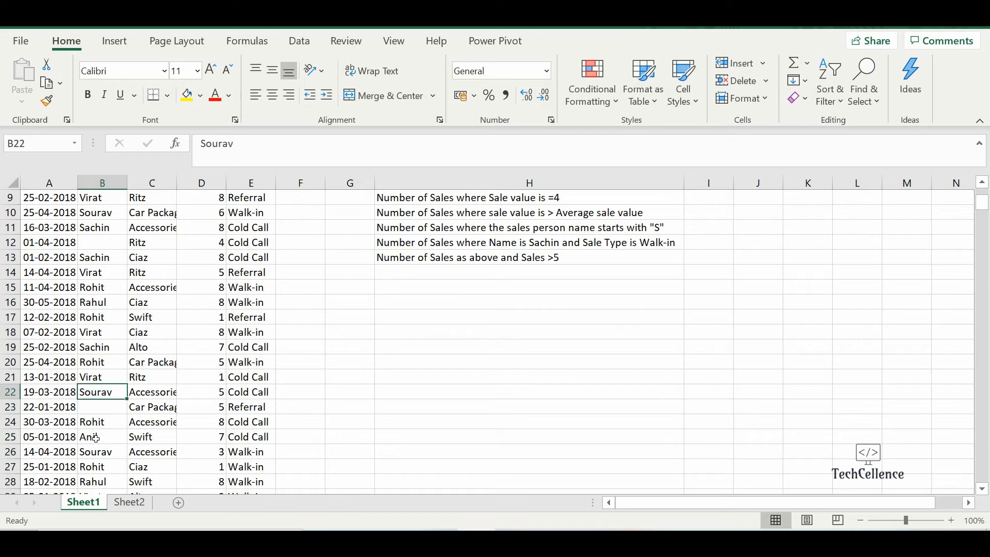
key(ctrl+Up)
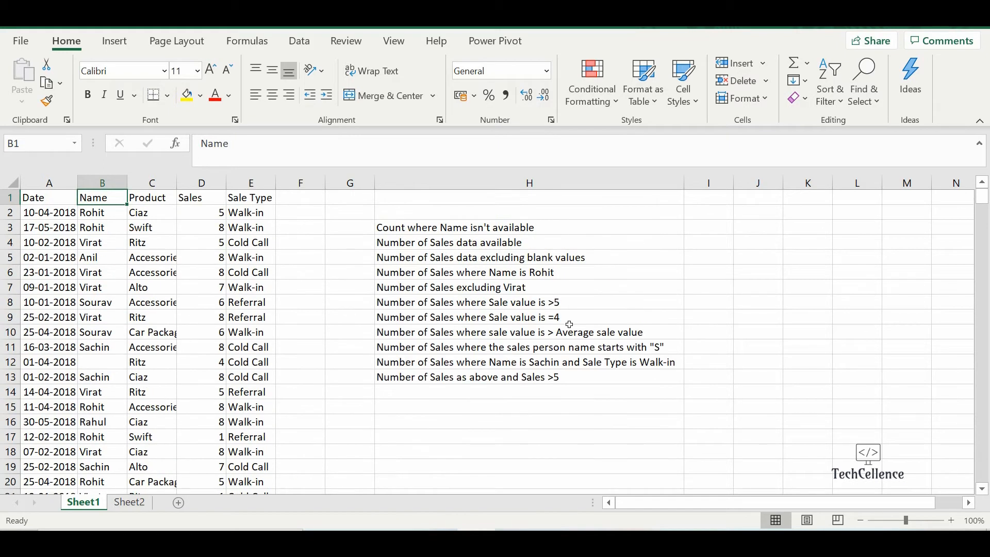
Enter =COUNTA(B2:B375) in I3 to count the non-empty cells of the Name column.
click(710, 226)
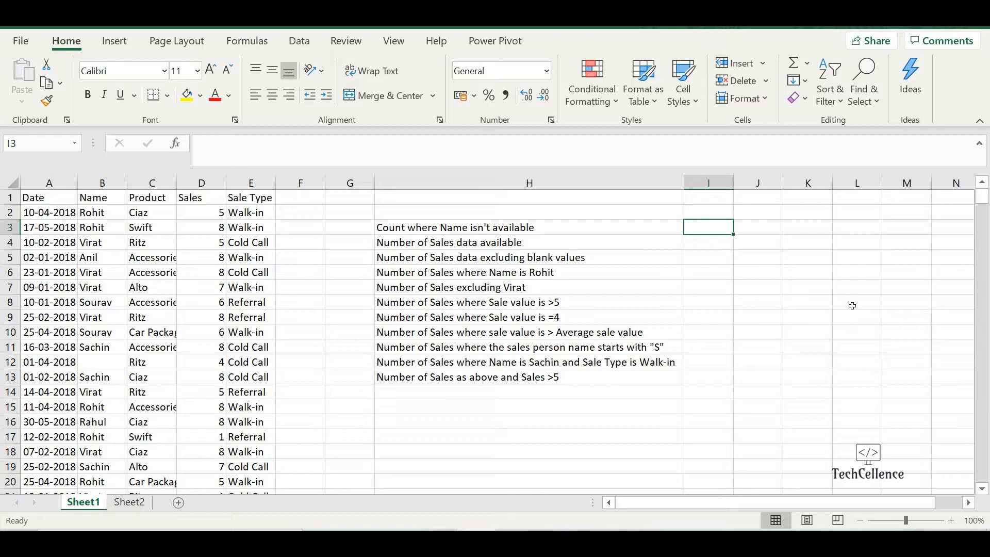
text(=cpun)
key(BackSpace)
key(BackSpace)
key(BackSpace)
text(ou)
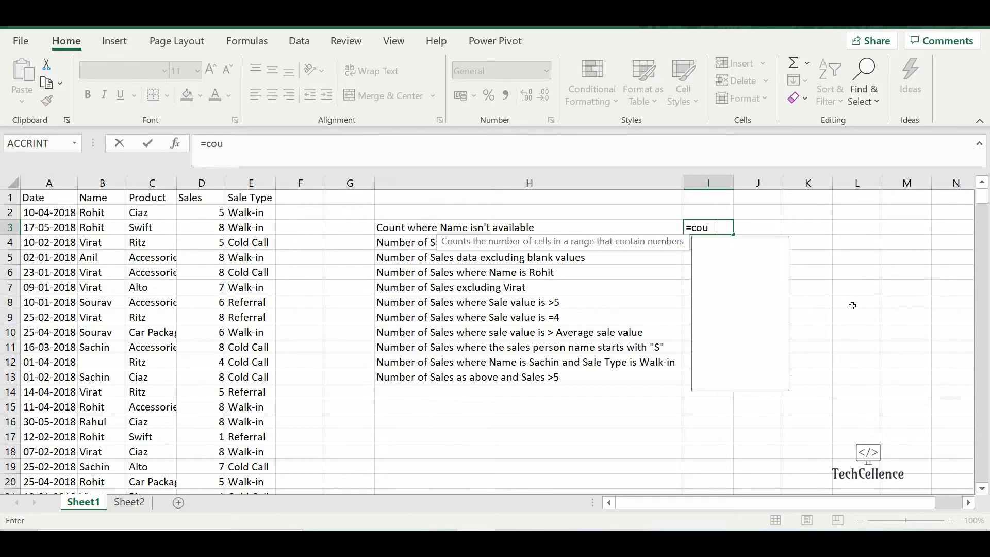
text(nta)
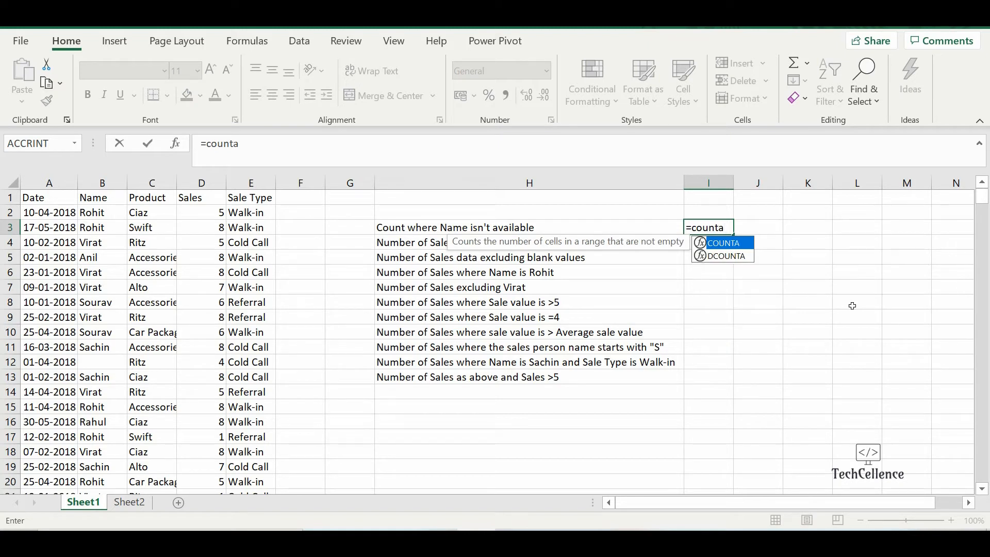
text(()
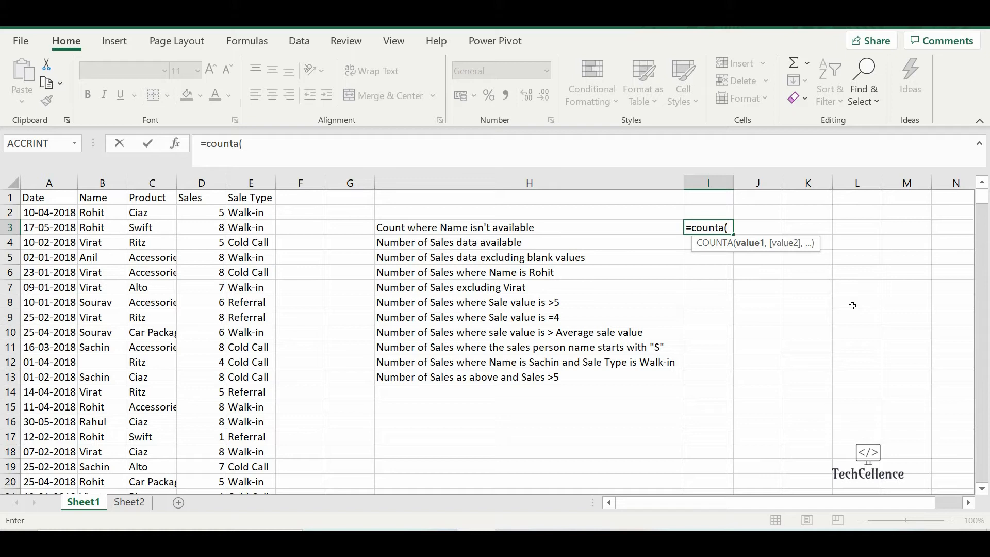
text(B2:)
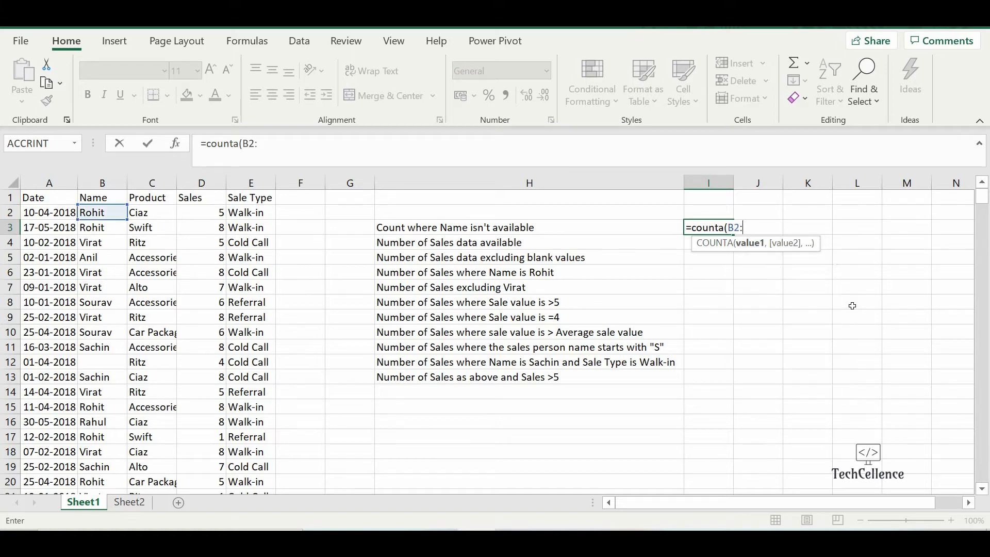
text(B375)
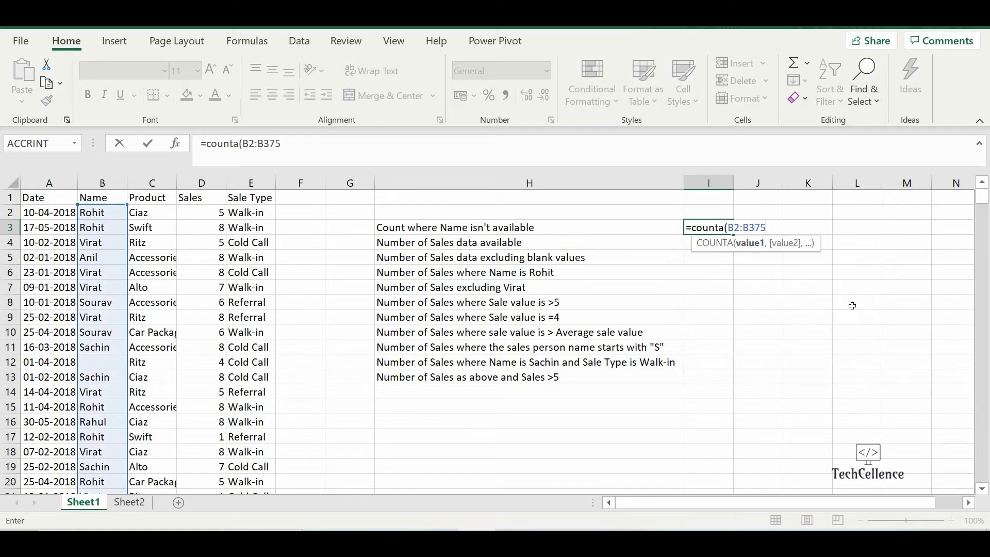
text())
key(Return)
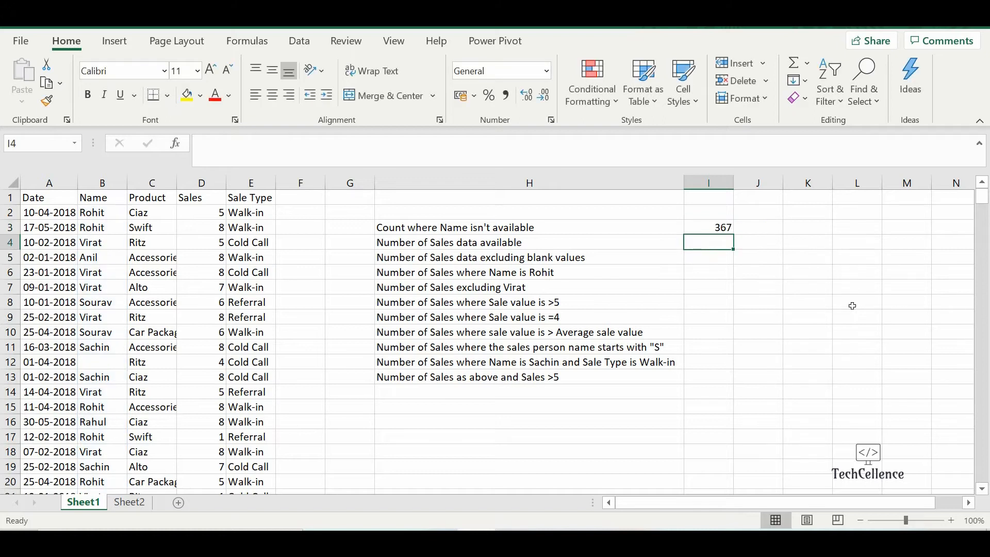
key(Up)
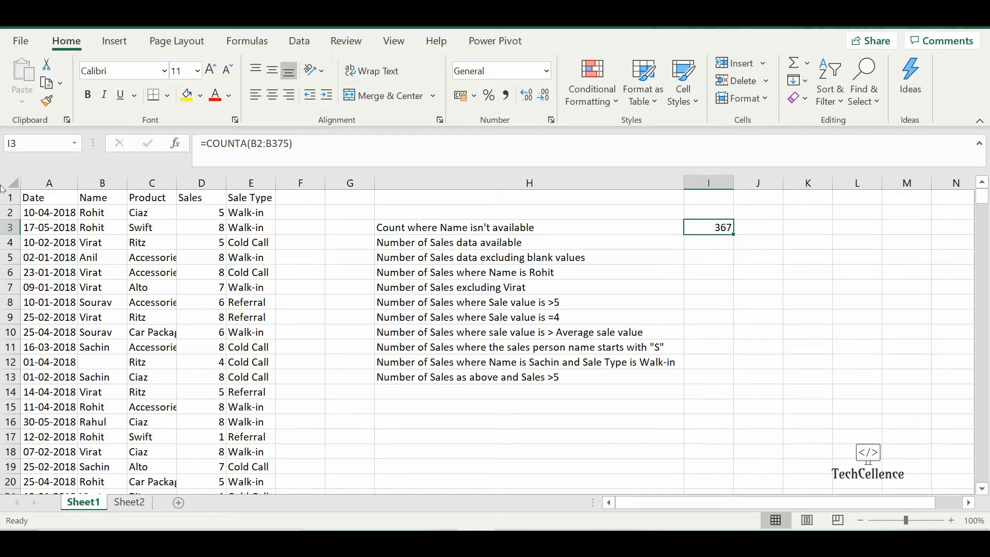
Add filters to the sales table's header row, show only rows with a blank Name, and select their Product cells for counting.
click(103, 202)
key(ctrl+shift+l)
click(122, 198)
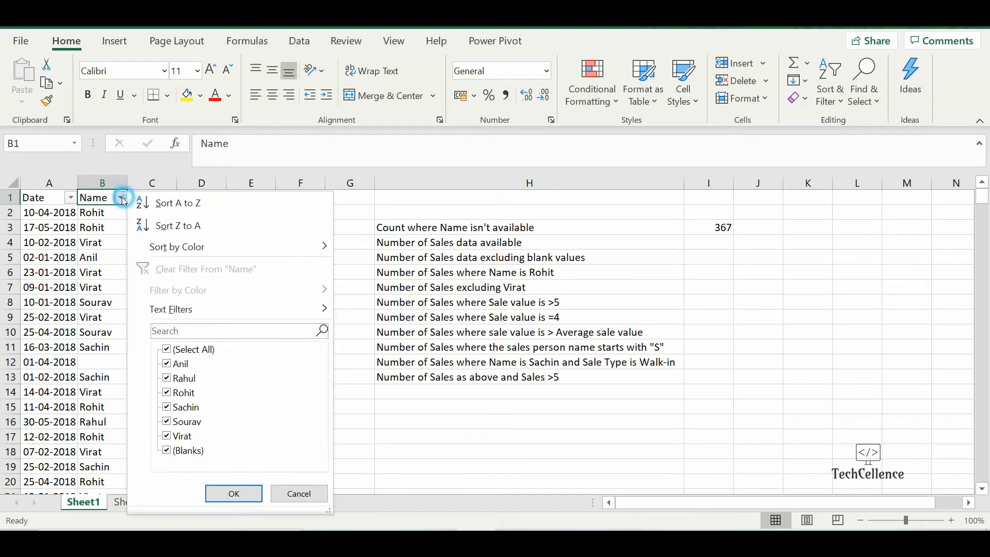
click(178, 350)
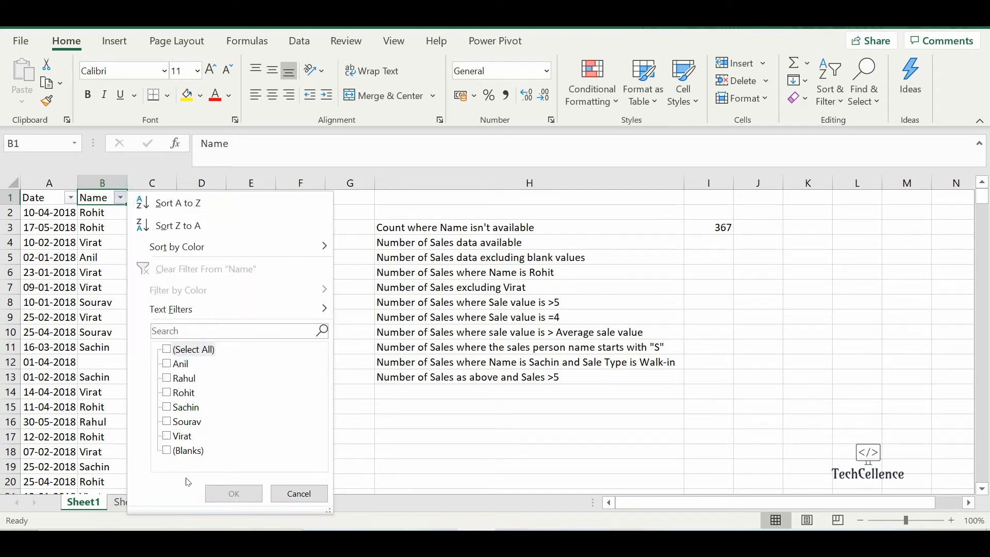
click(196, 450)
click(233, 494)
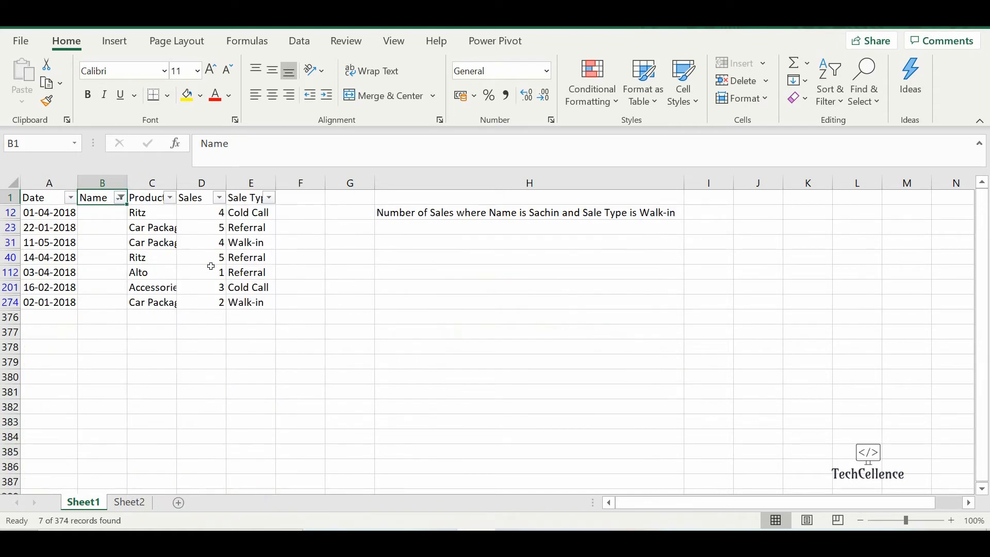
drag(152, 212, 154, 304)
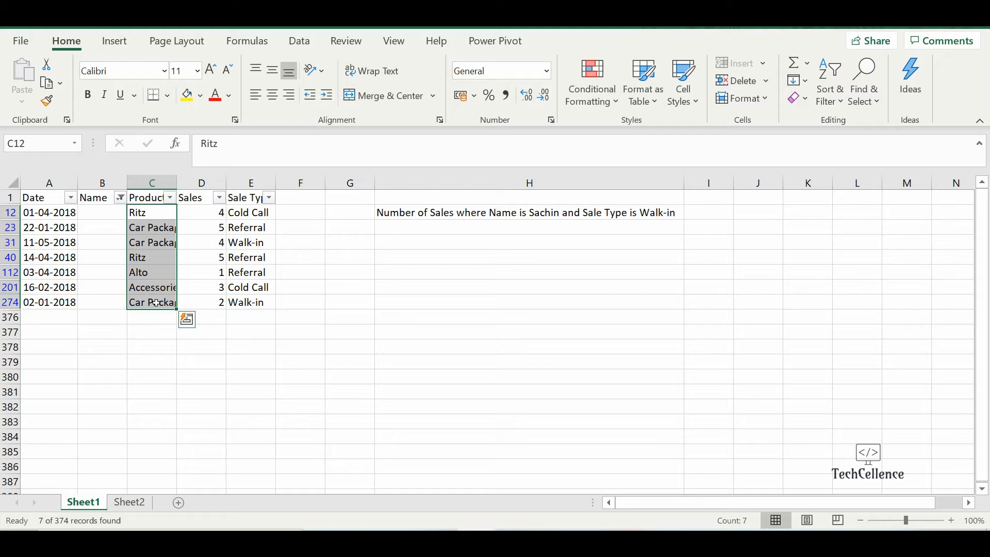
Show all names again in the Name column's filter and select the COUNTA result in I3.
click(121, 198)
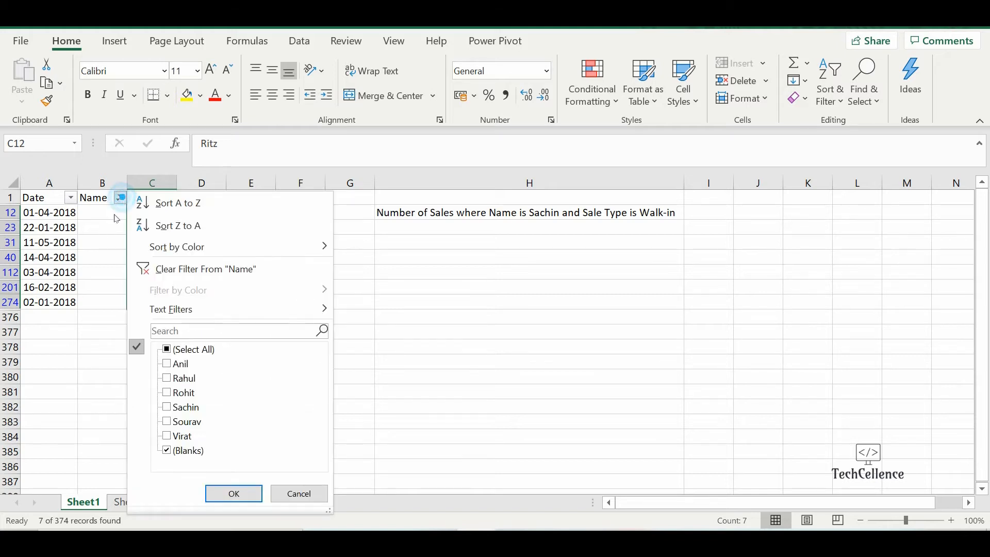
click(186, 349)
click(235, 494)
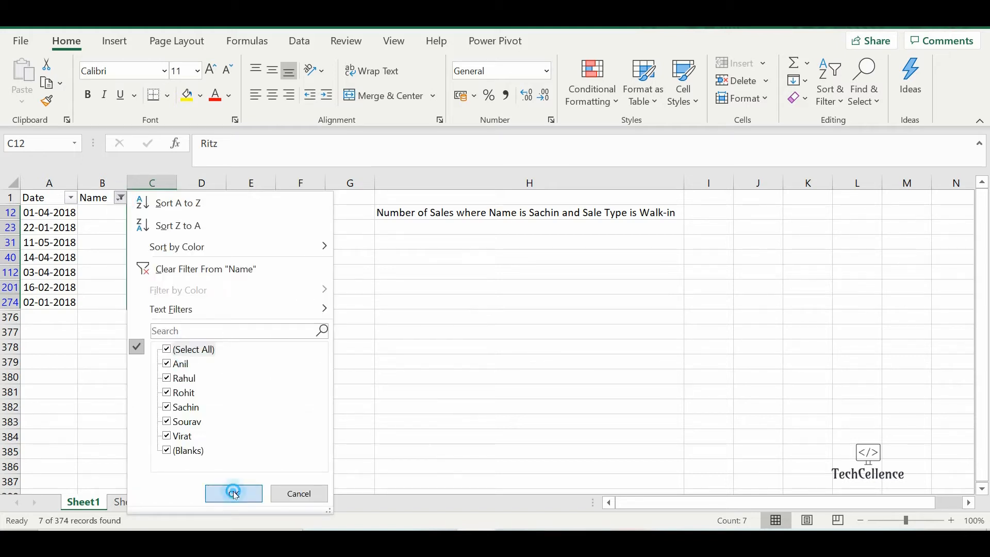
click(714, 228)
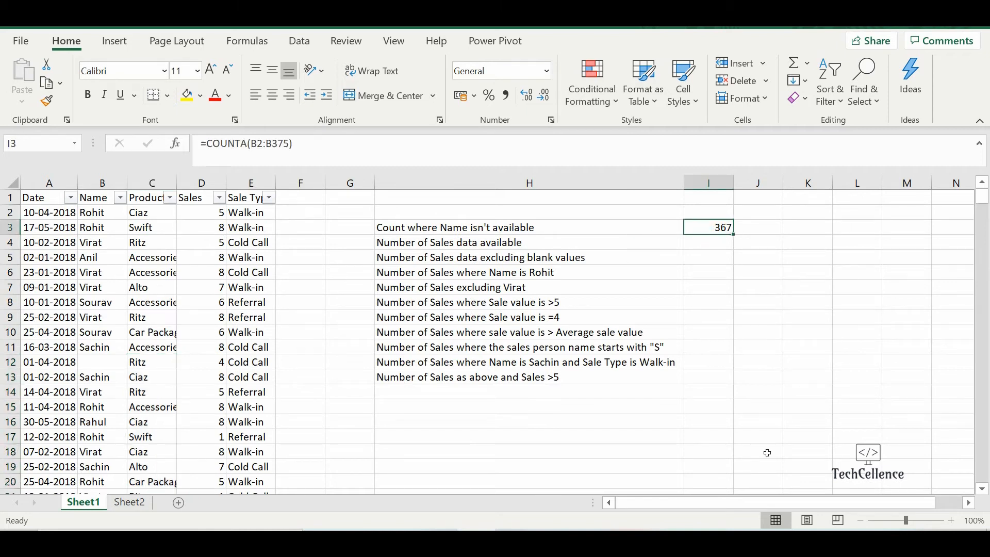
Enter =COUNT(D2:D375) in I4 to count the available sales data in the Sales column.
key(Down)
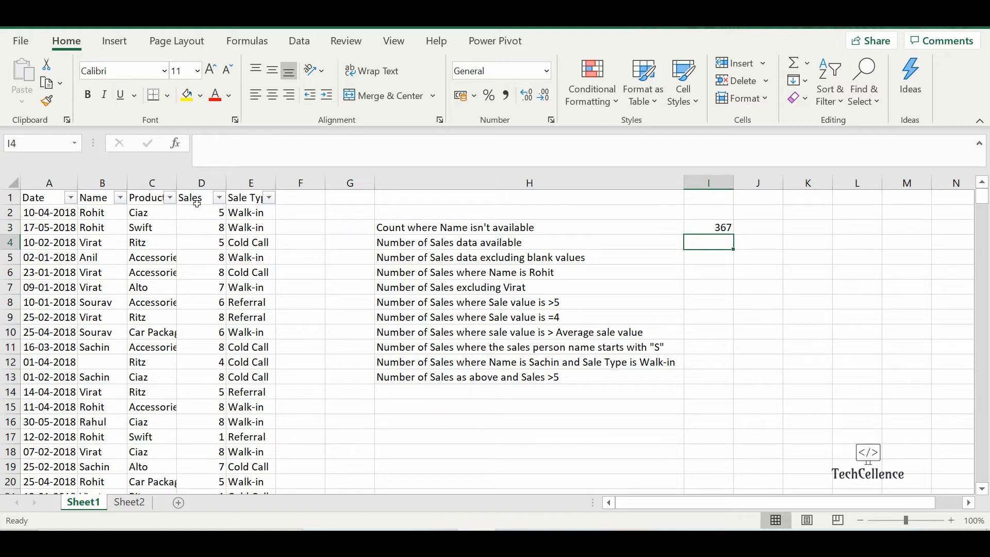
click(206, 213)
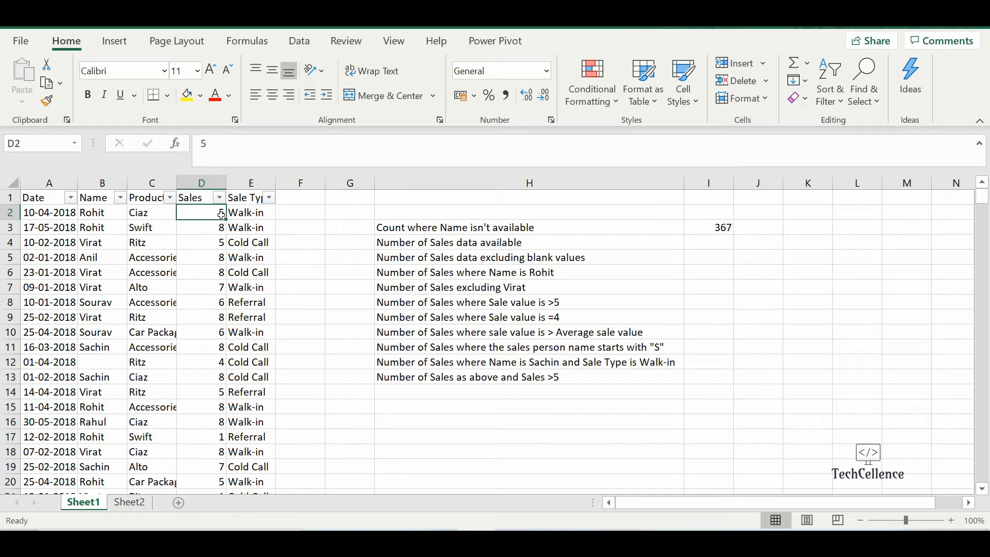
click(217, 228)
click(219, 215)
click(705, 242)
text(=)
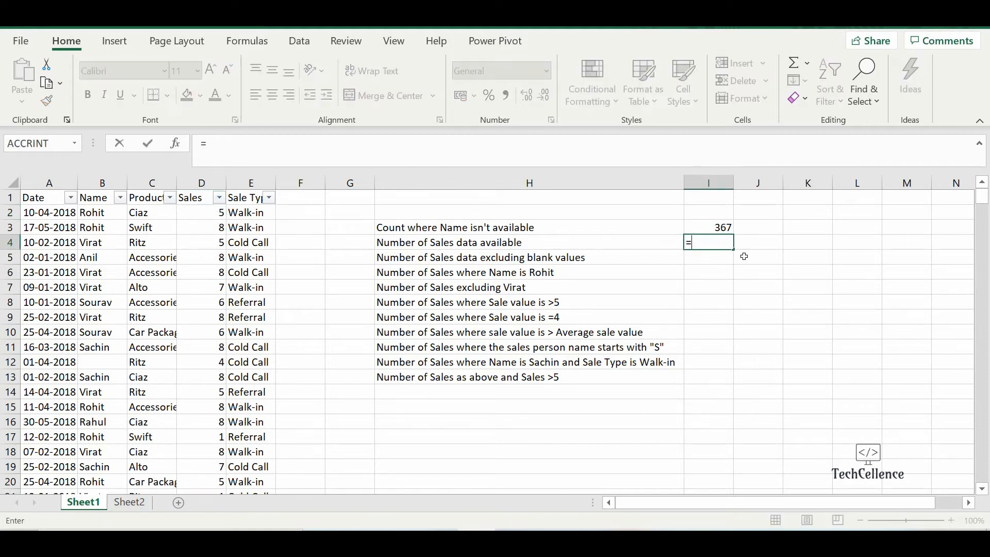
text(count)
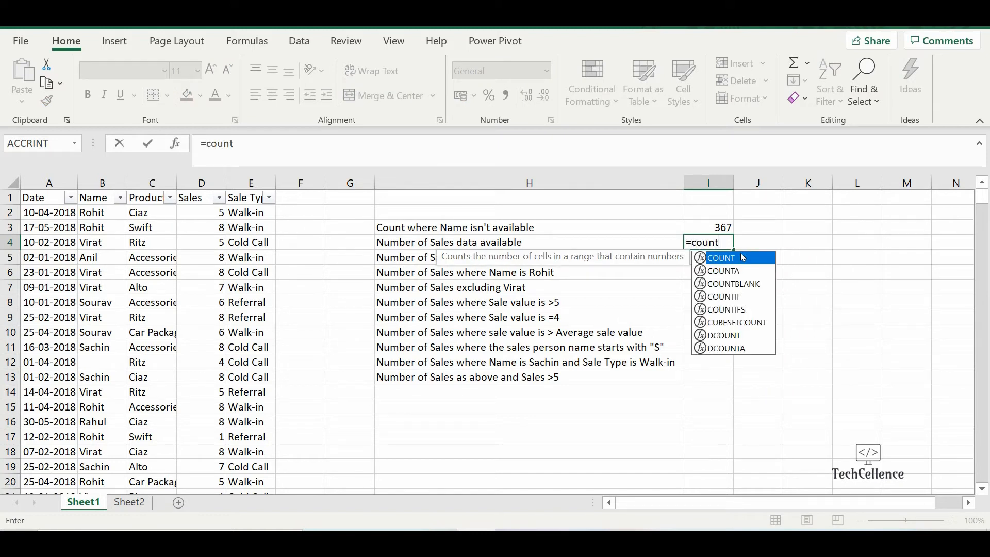
text((D2:D)
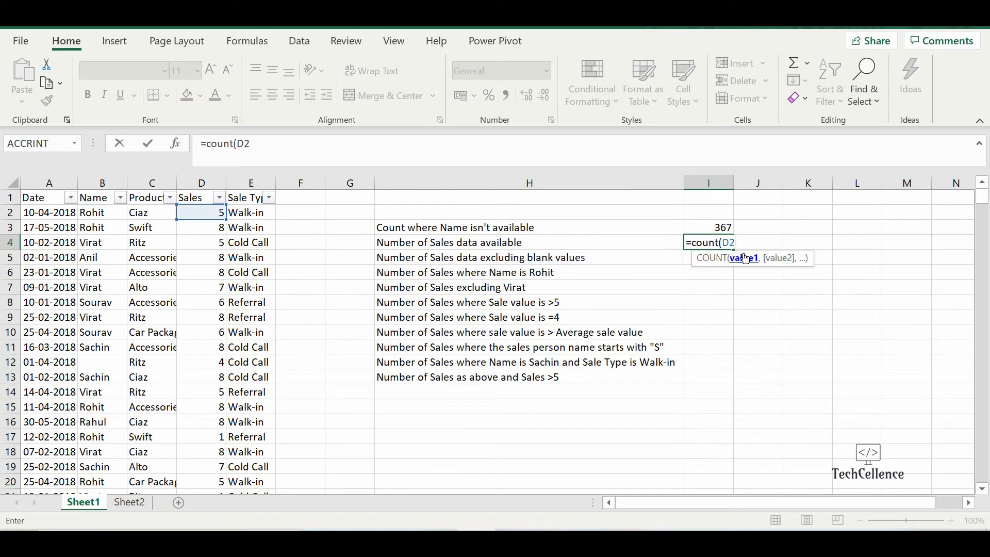
text(5))
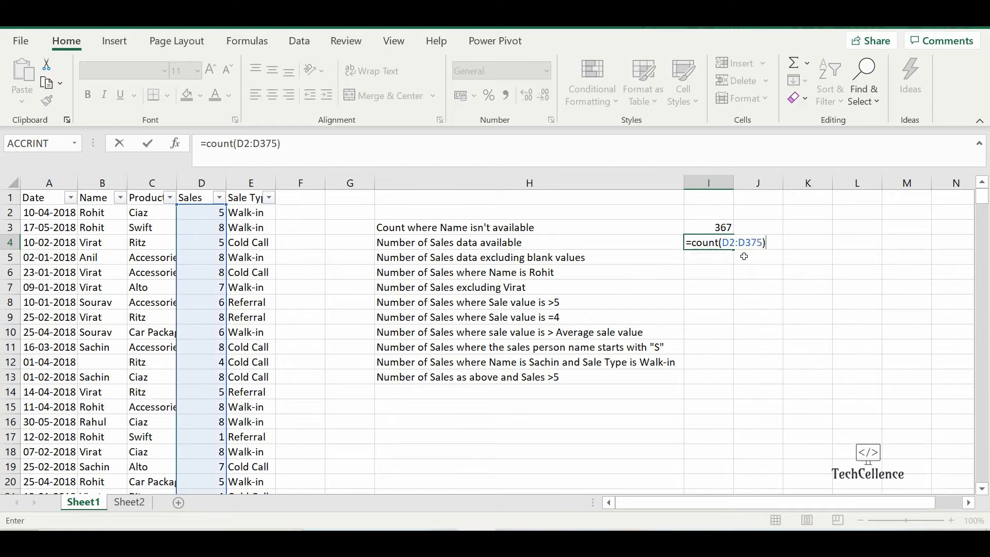
key(Return)
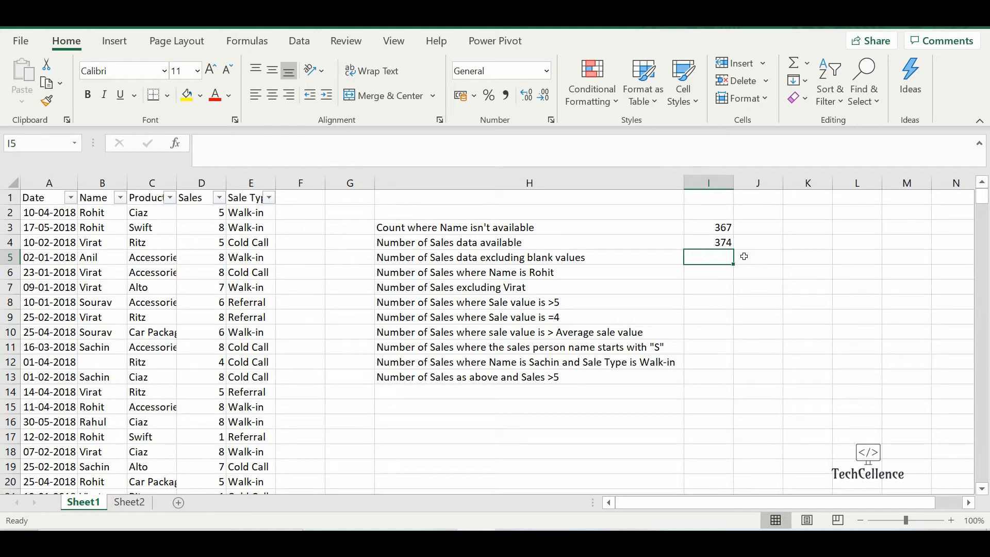
click(219, 274)
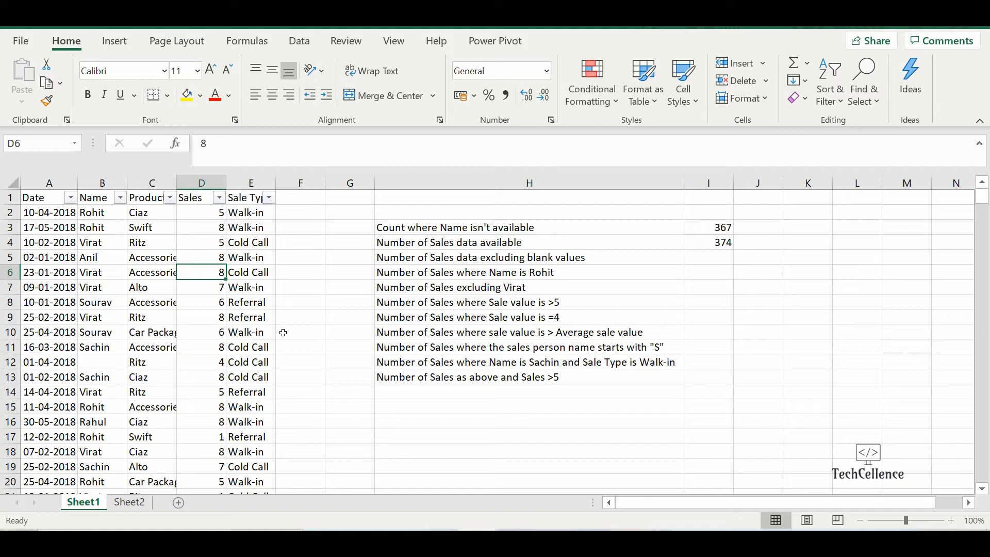
Clear the Sales value in D6 to test the COUNT formula in I4, and enter 8 in D6 again.
key(Delete)
click(720, 243)
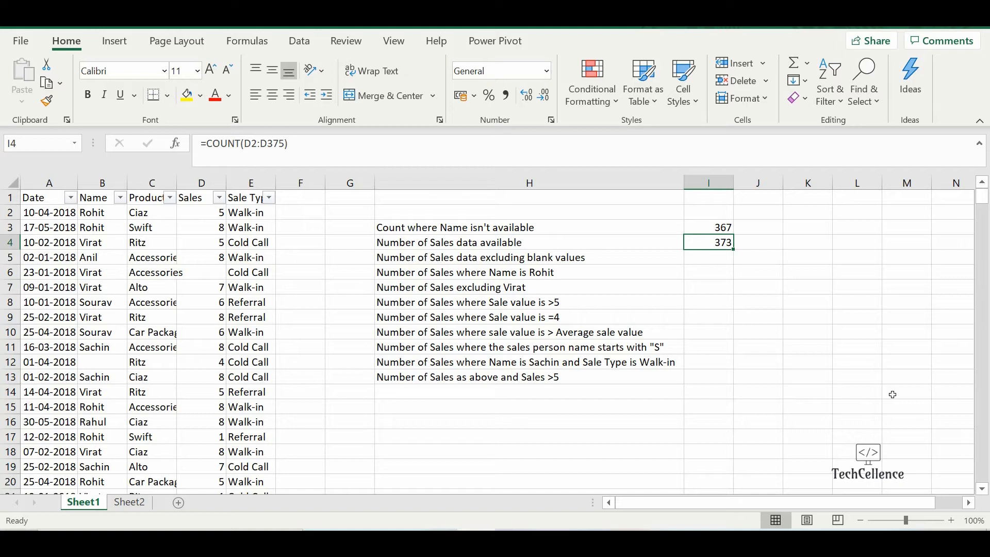
click(206, 272)
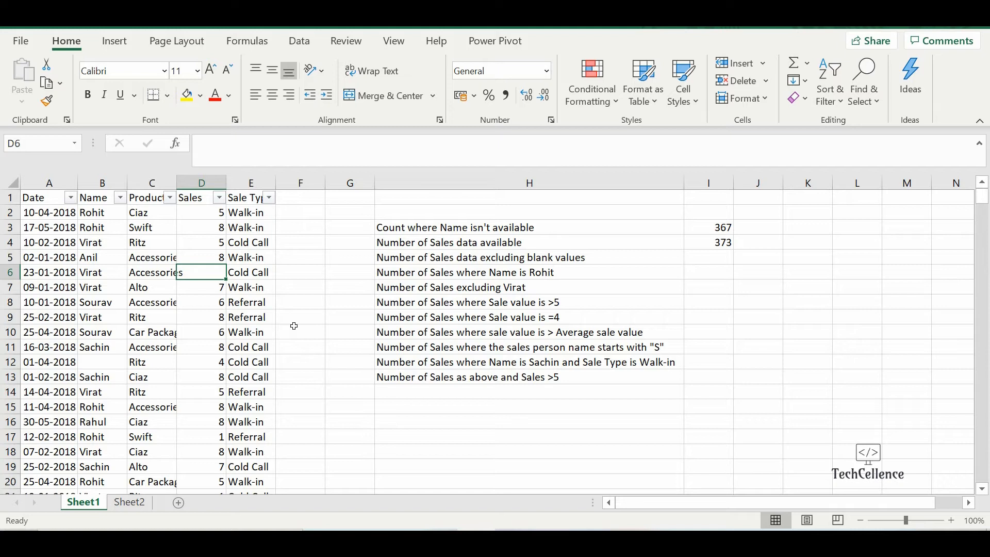
text(8)
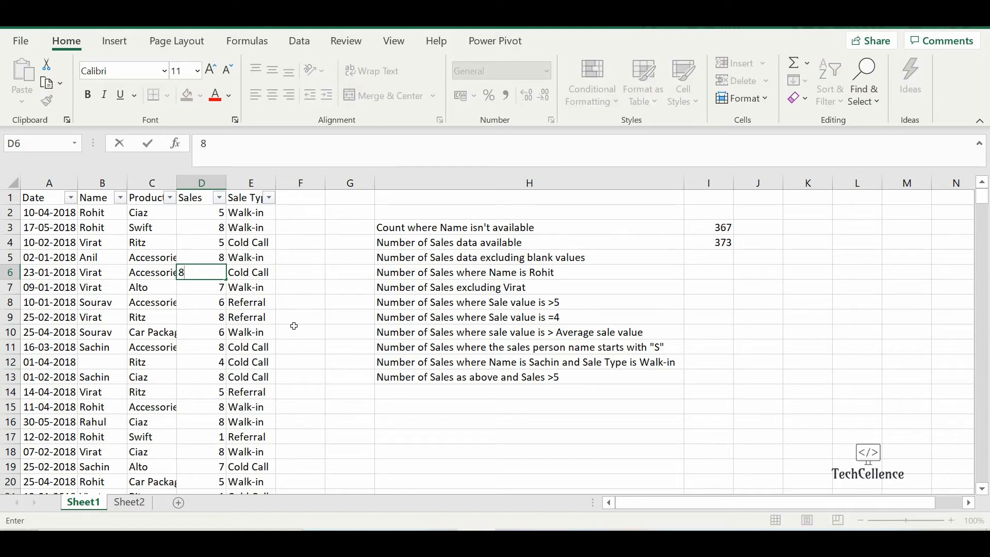
key(Return)
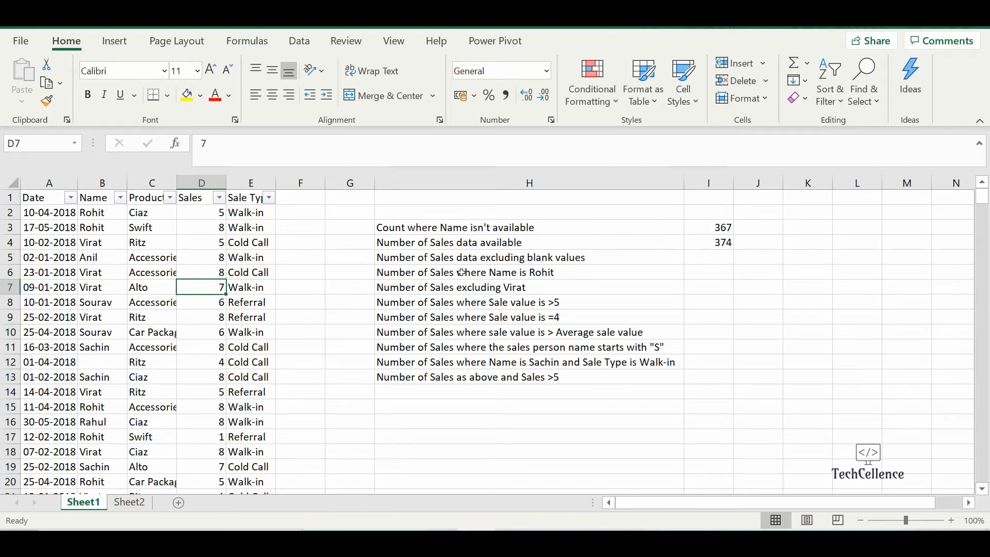
Clear the Sales value in D5 so the Sales column contains a blank cell.
click(442, 264)
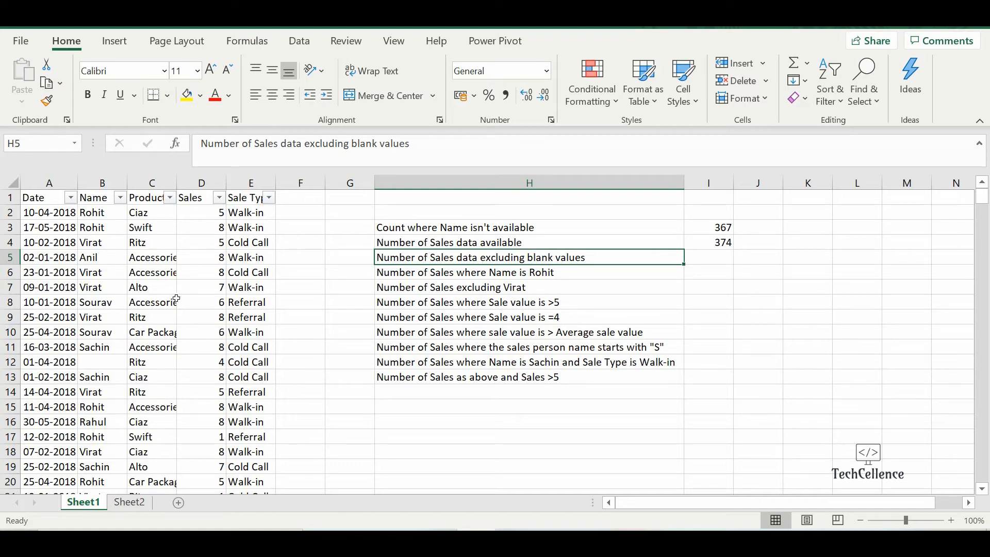
click(205, 262)
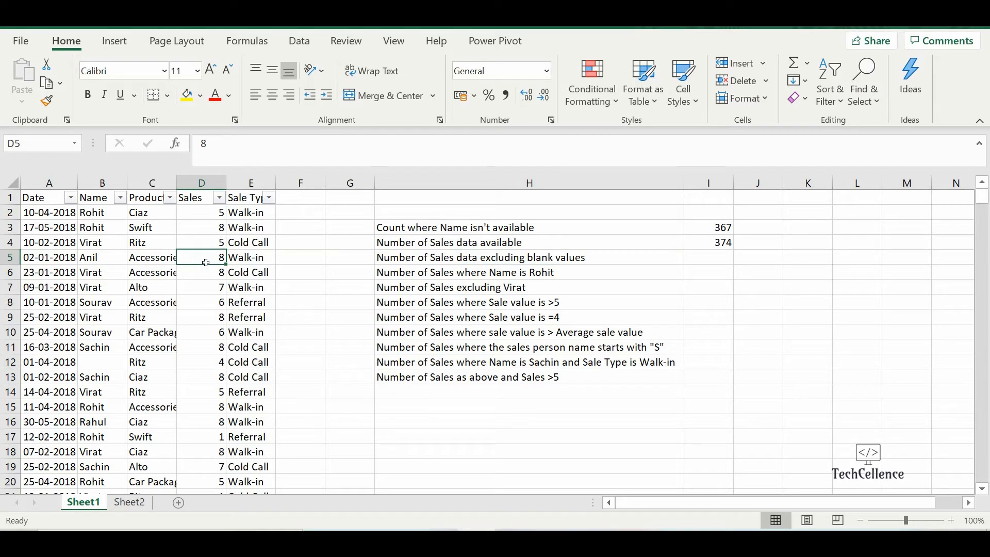
key(Delete)
Enter =COUNT(D2:D375) in I5 to count the sales data excluding blank values.
click(716, 255)
text(=)
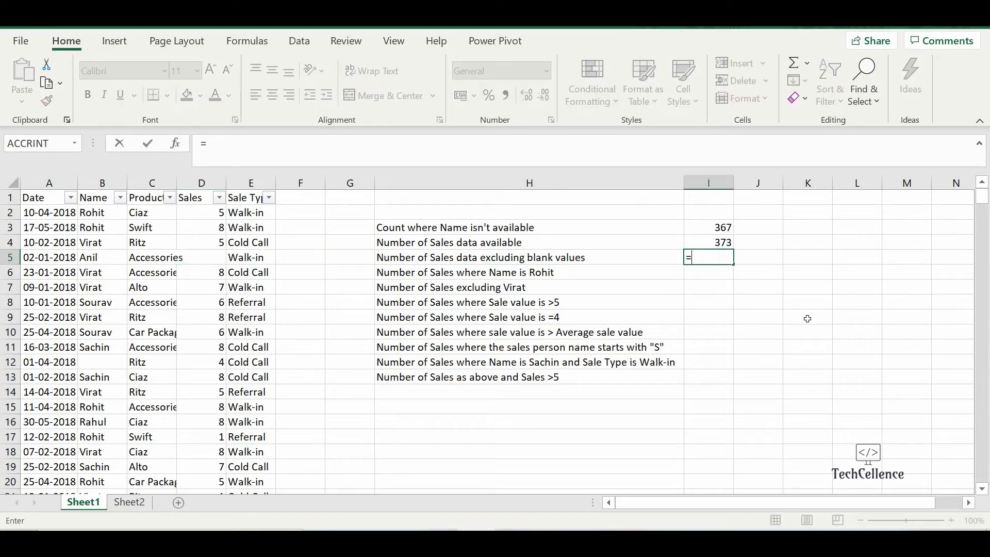
text(count()
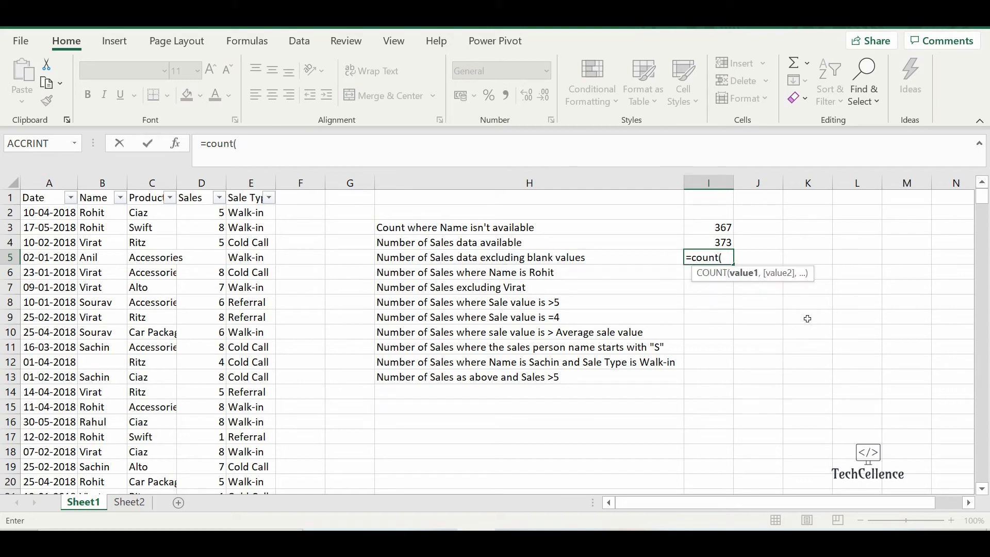
text(D2:)
key(Down)
key(ctrl+shift+Down)
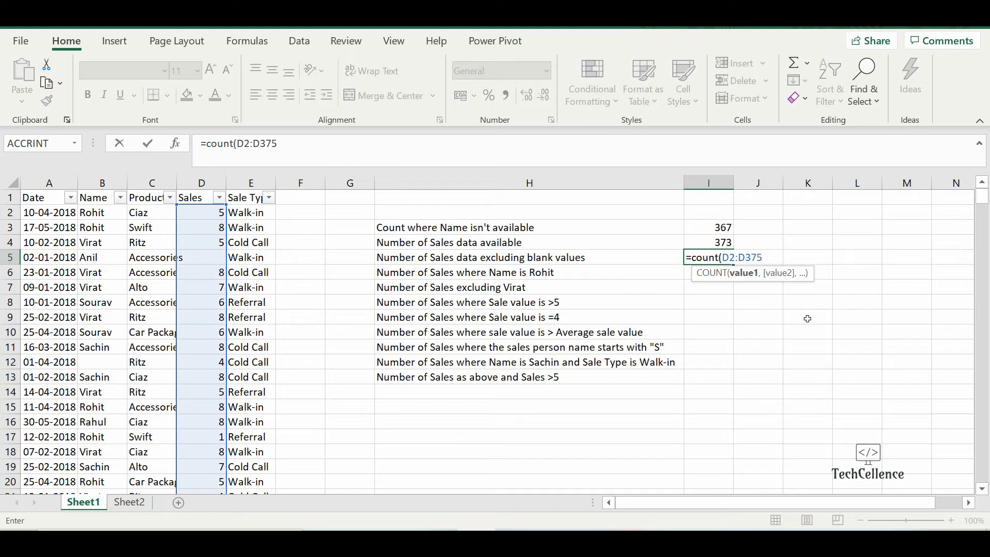
text())
key(Return)
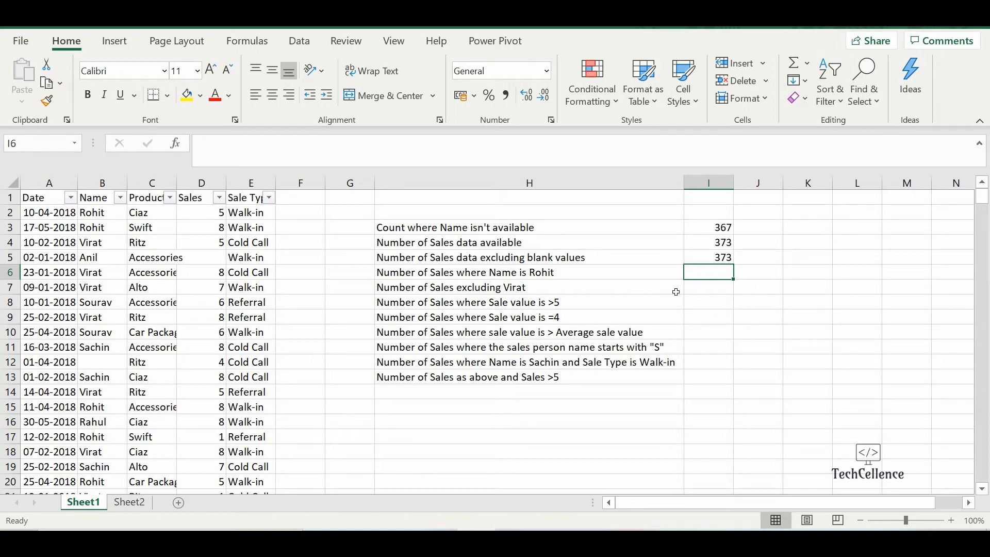
Enter a COUNTIF formula in I6 over B2:B375 that counts the sales of the person named in H6.
text(=countif)
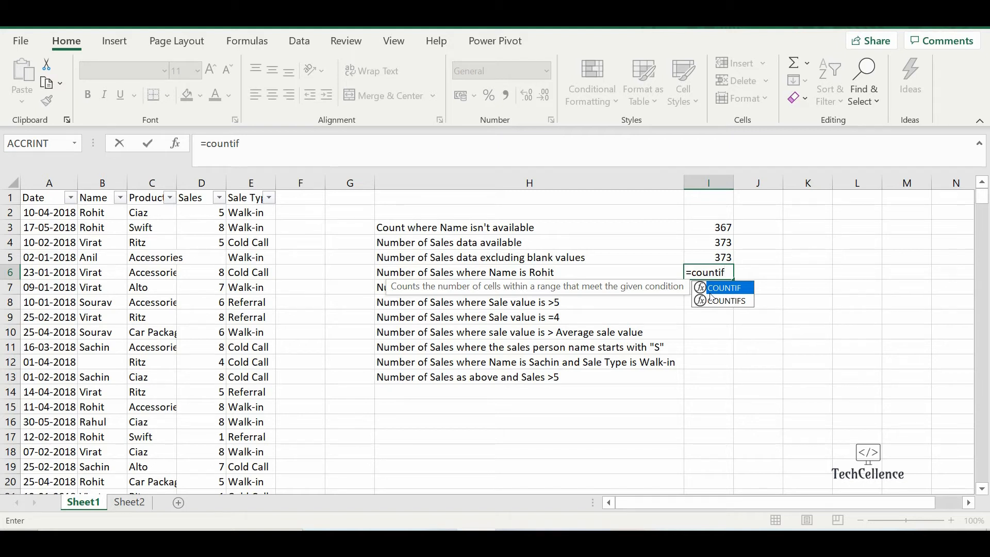
text(()
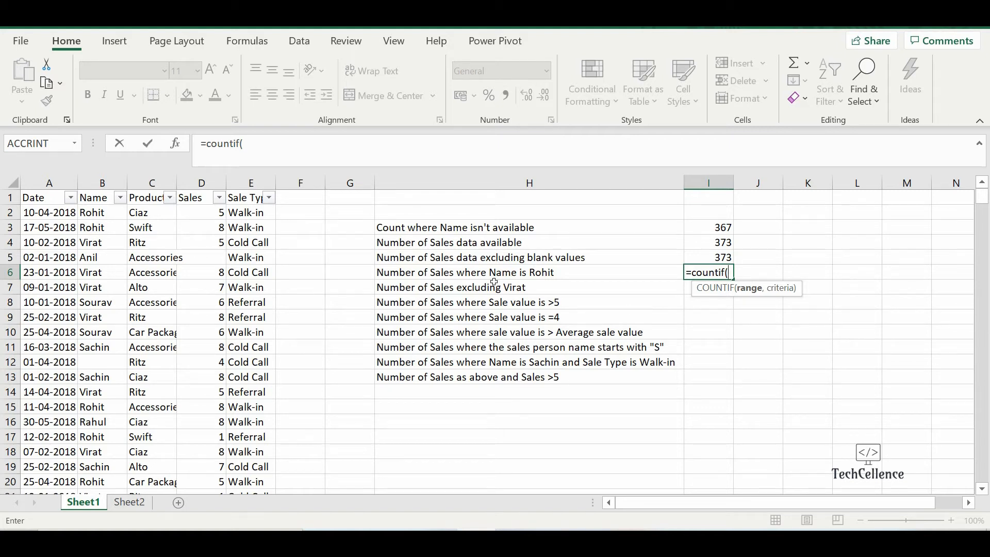
text(B2:)
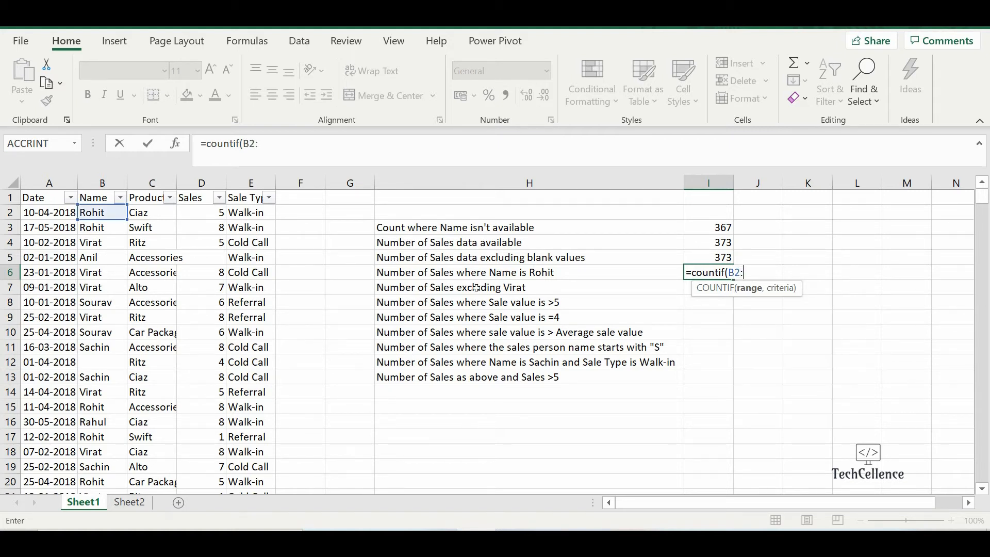
text(B375,)
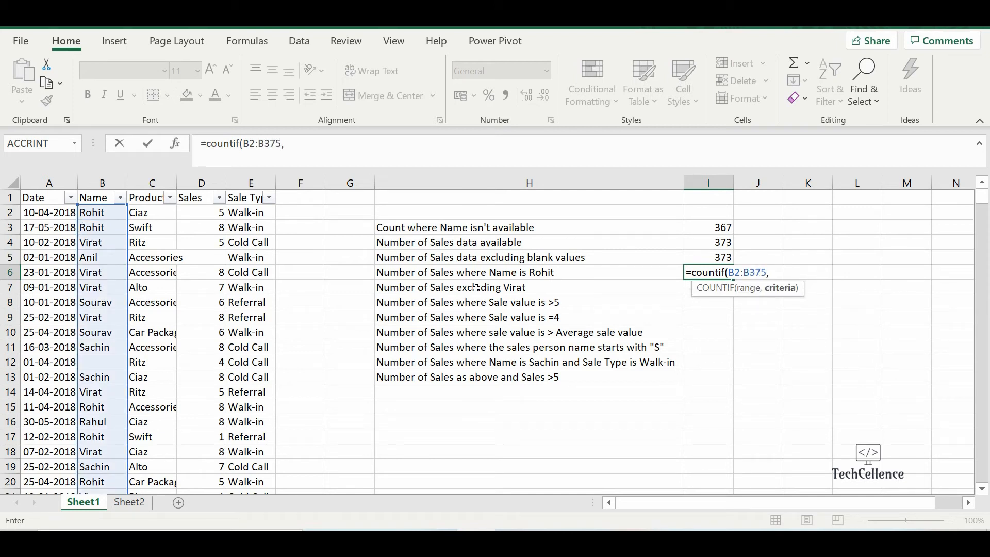
key(shift+Return)
key(Down)
click(316, 143)
text("Rohit")
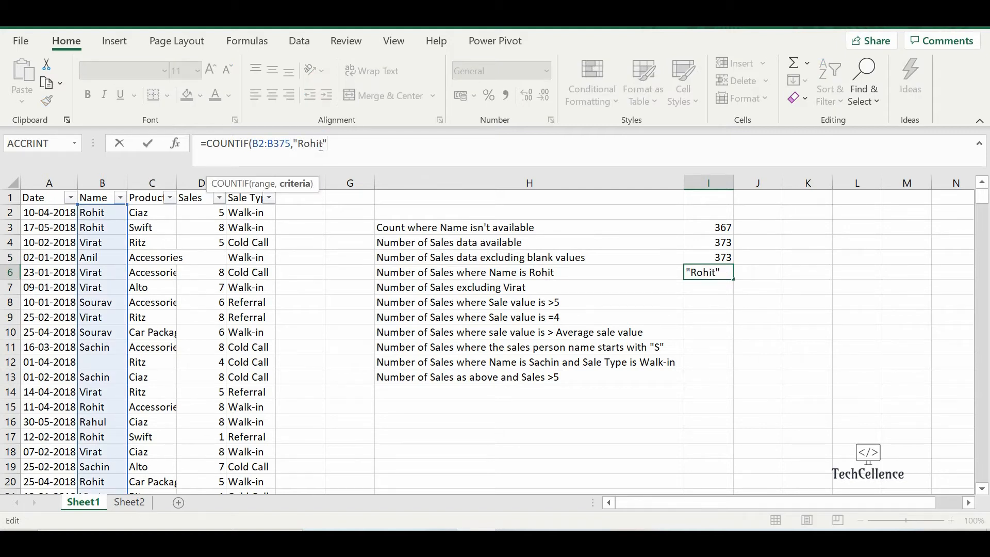
text())
key(ctrl+Return)
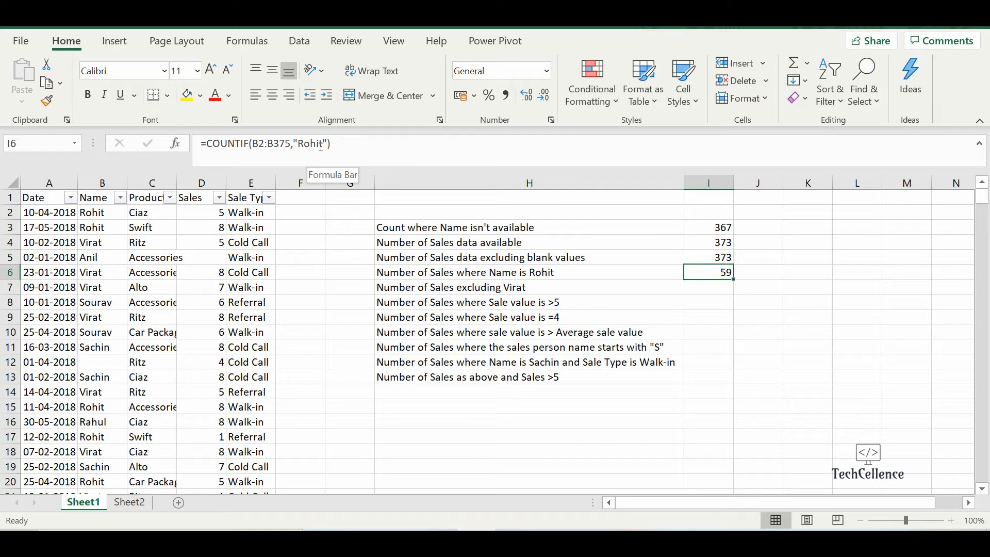
Enter a COUNTIF formula in I7 over B2:B375 with a <> criterion that excludes the person named in H7.
key(Down)
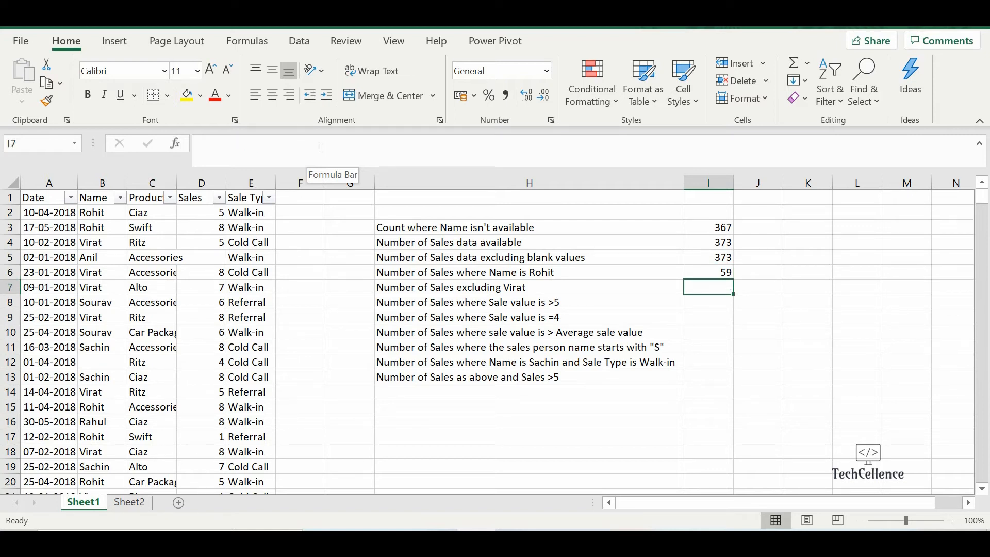
text(=)
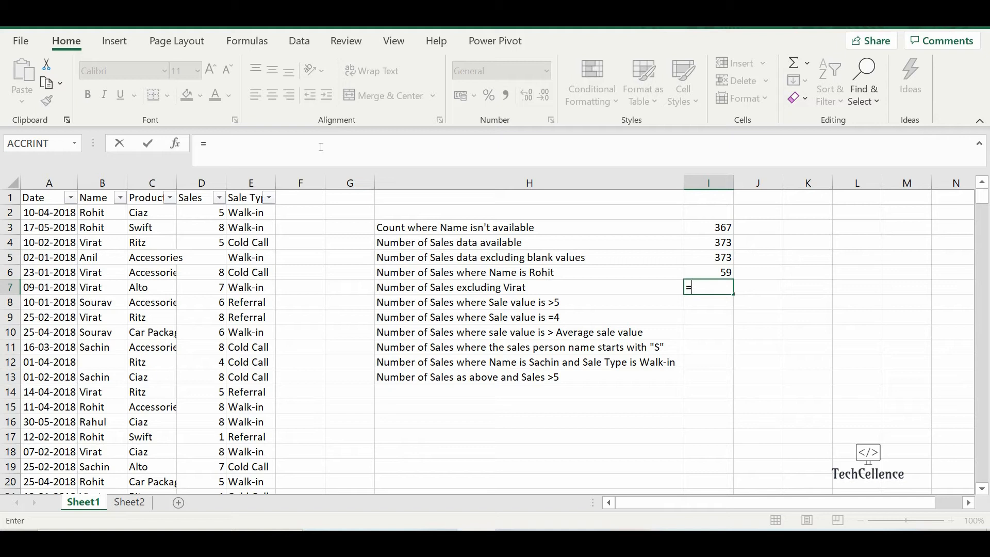
text(coiu)
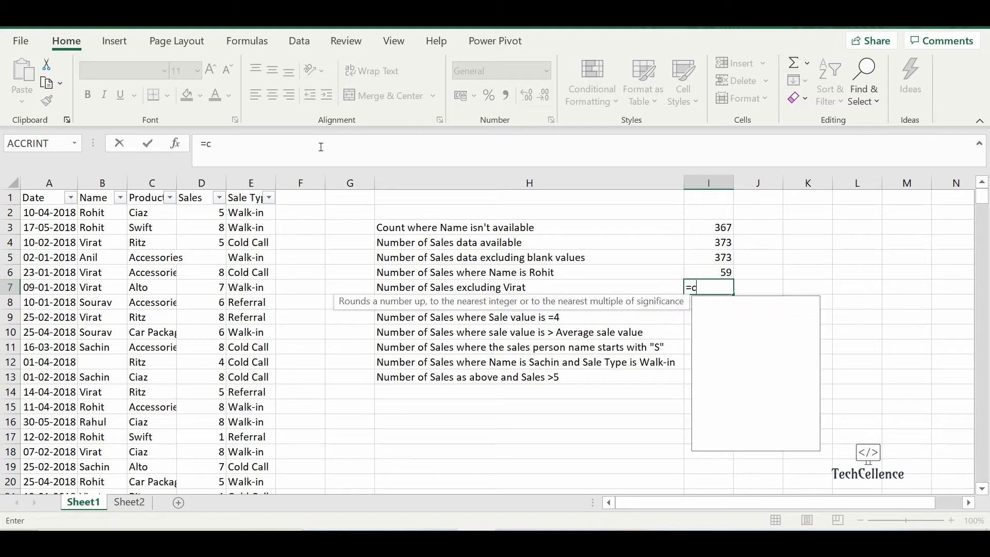
key(BackSpace)
key(BackSpace)
text(untif)
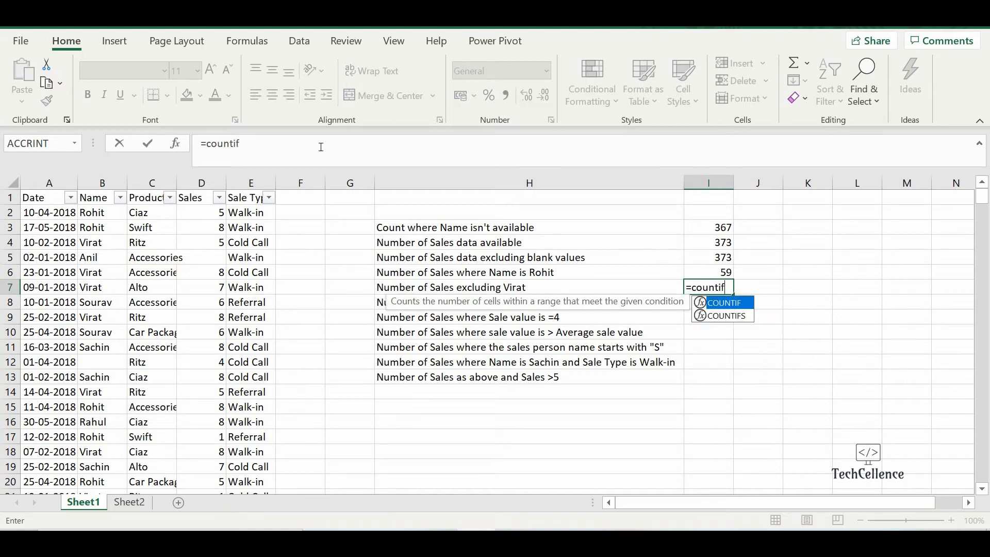
text(()
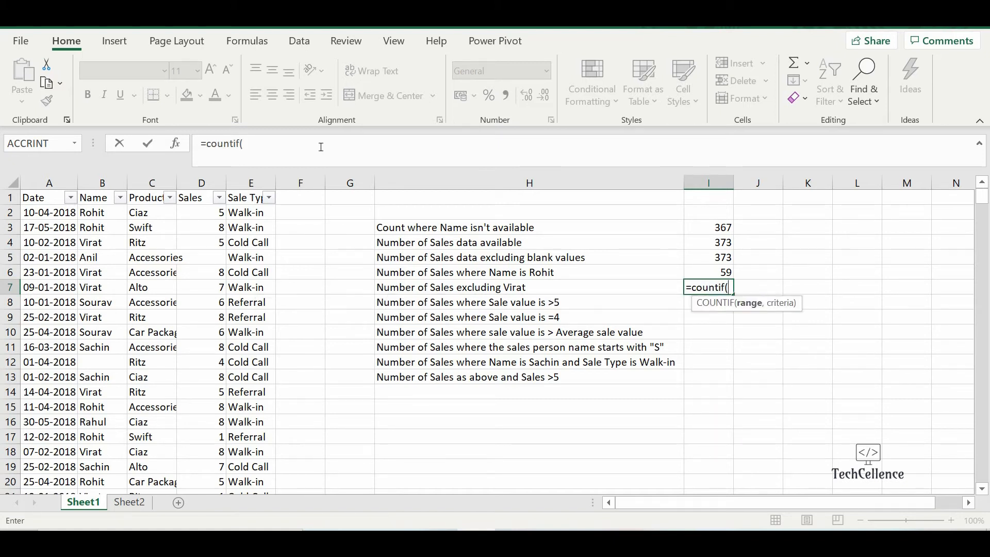
text(B2:B)
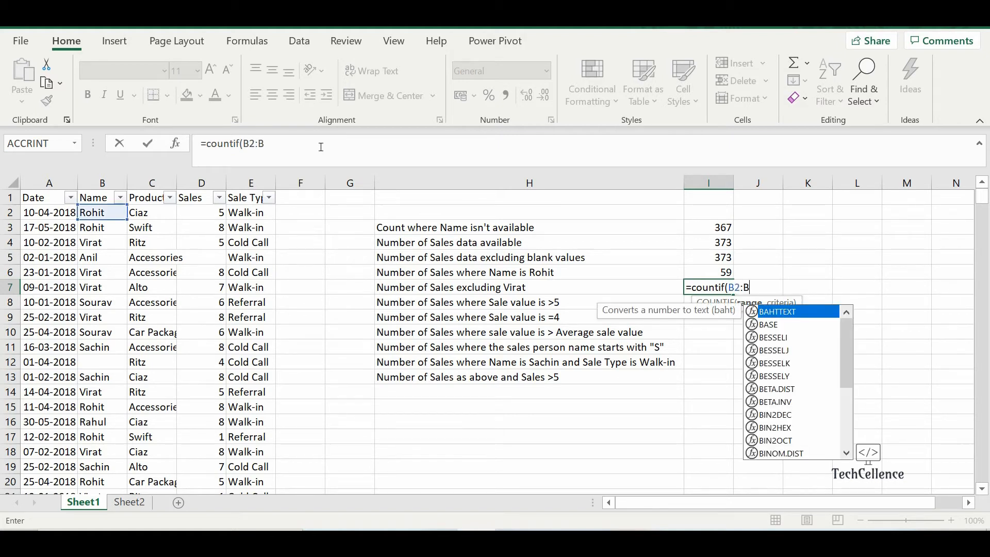
text(375,")
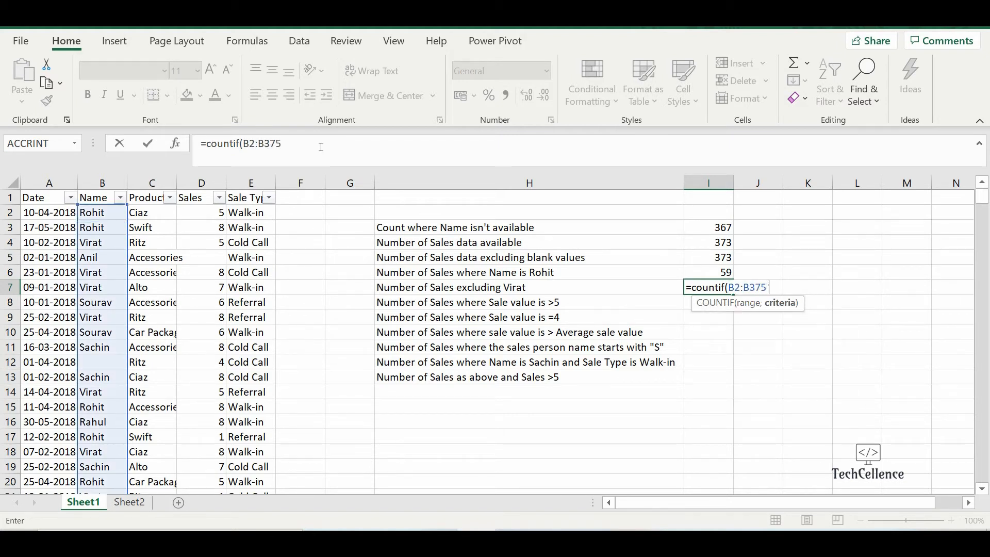
text(<>Virat")
text())
key(Return)
key(Up)
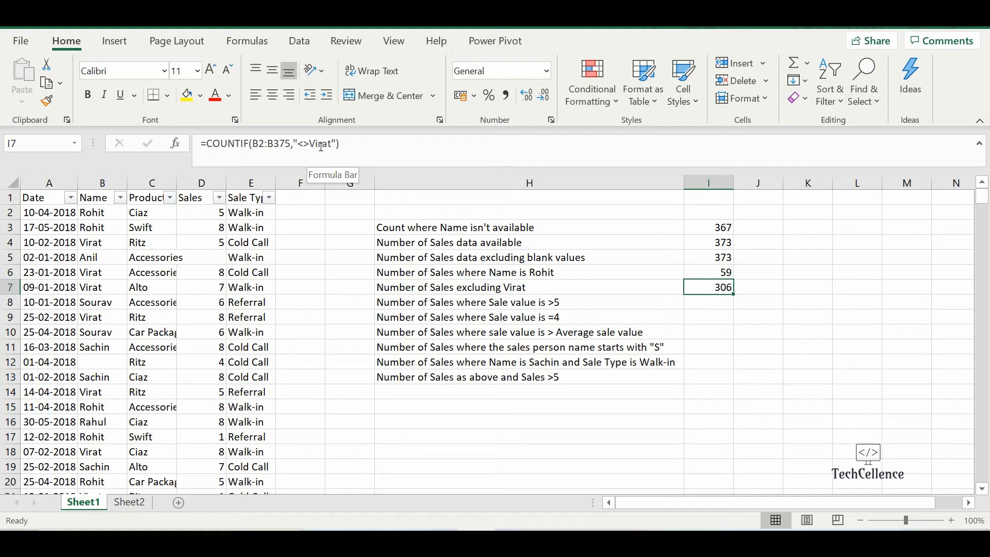
Enter =COUNTIF(D2:D375,">5") in I8 to count the sales with a value above 5.
key(Down)
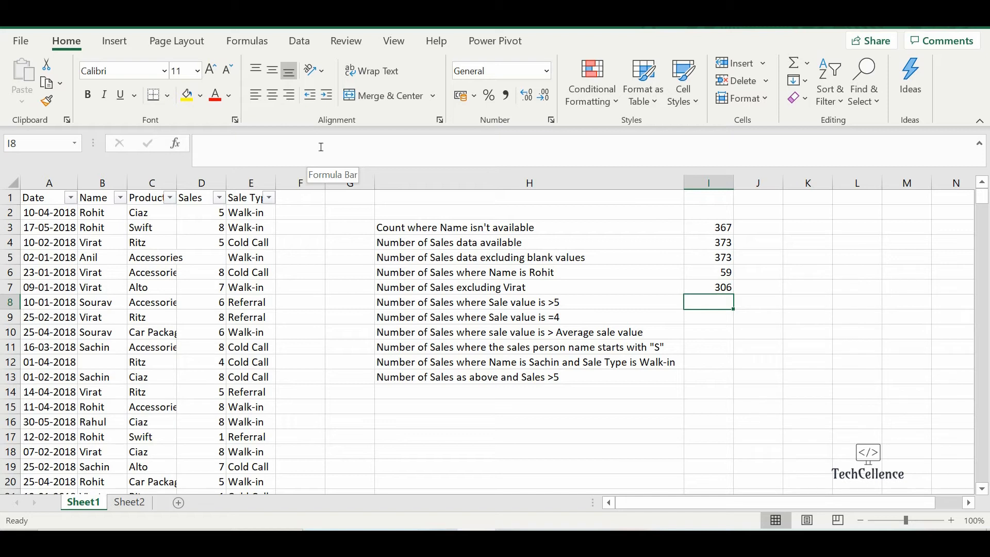
text(=co)
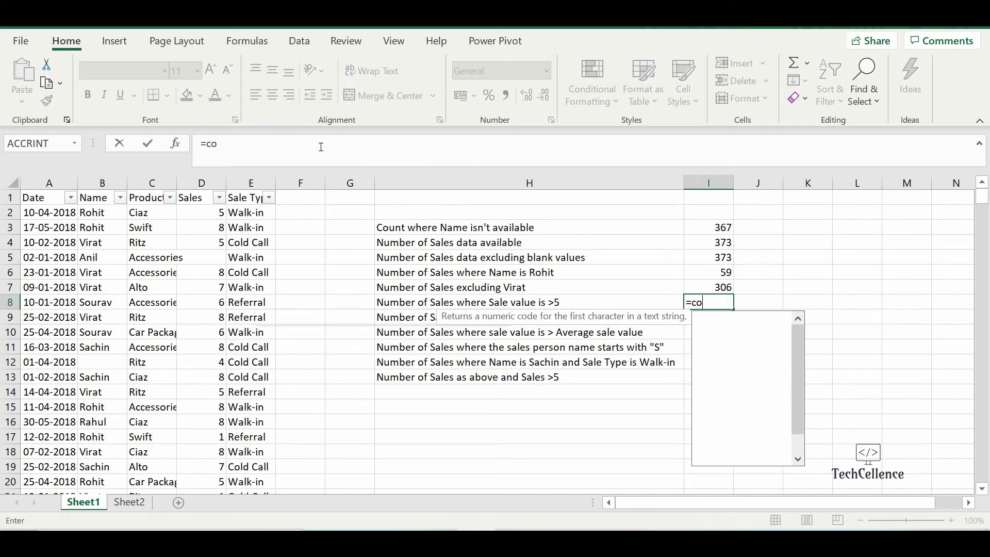
text(untif()
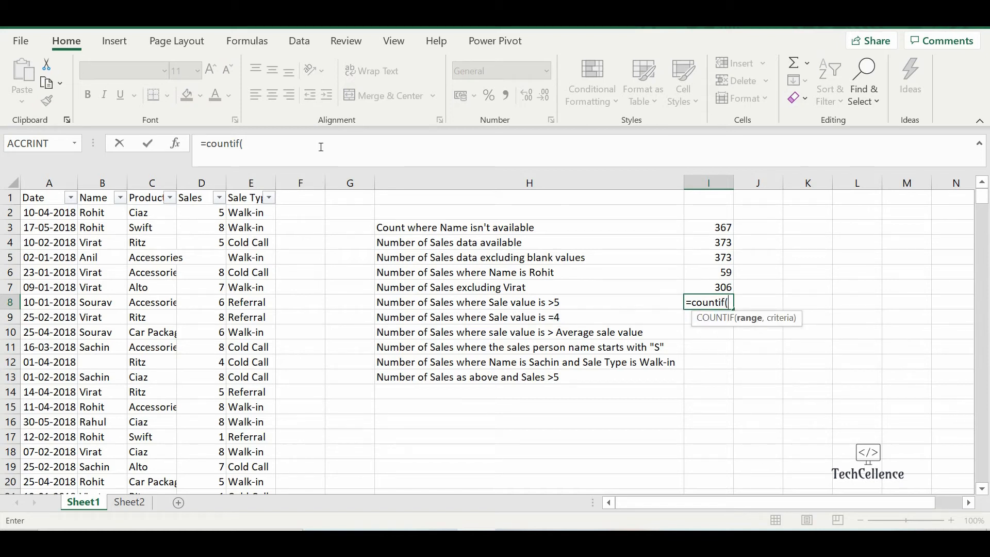
text(D2:)
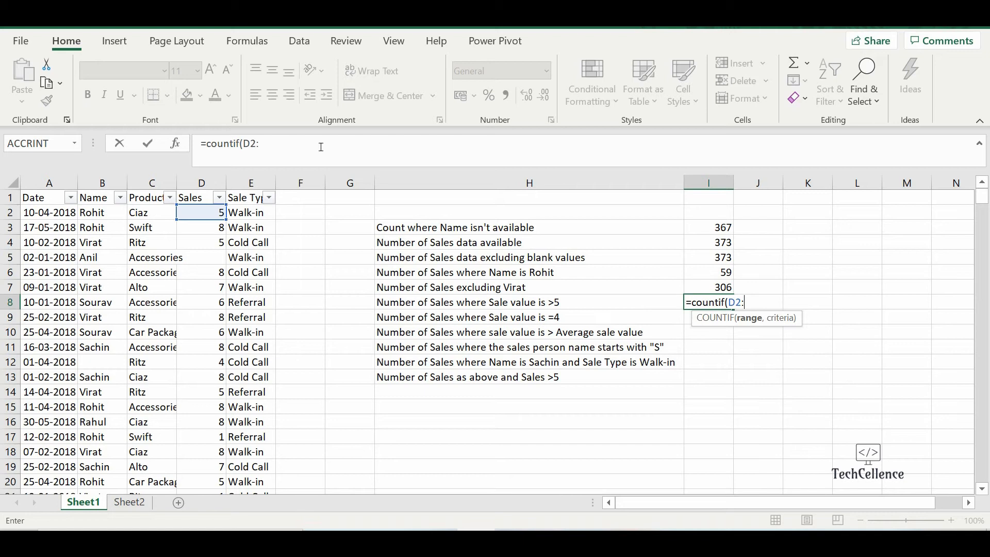
text(D3)
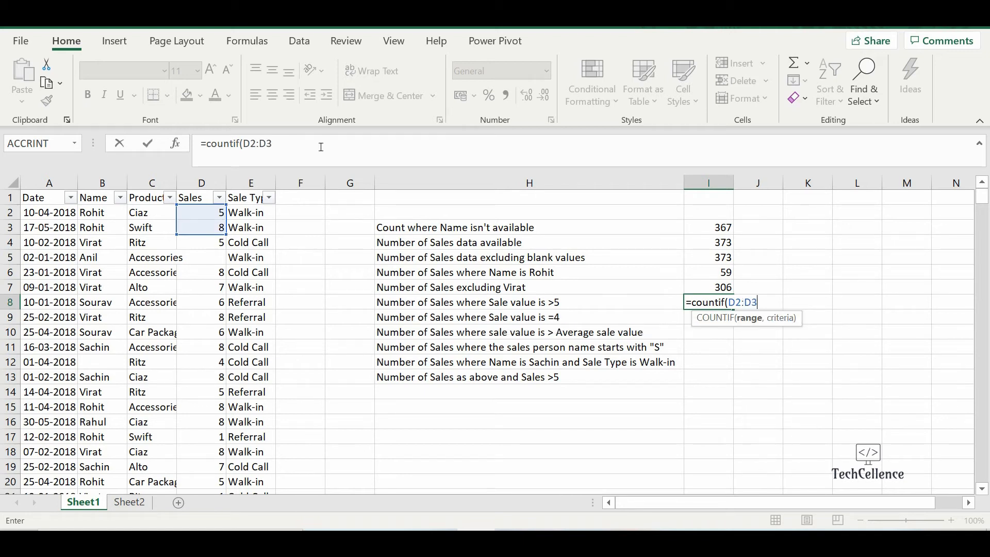
text(75,">5")
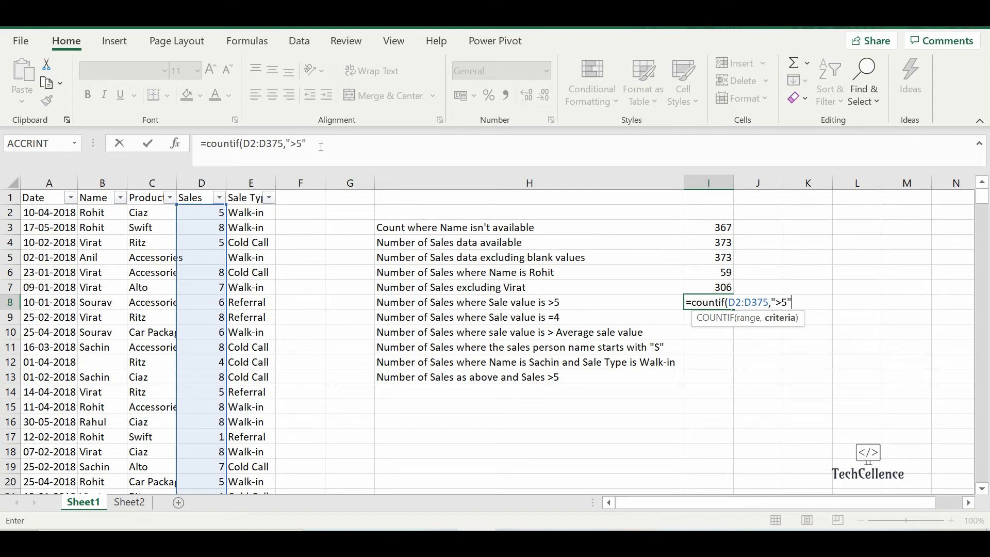
text())
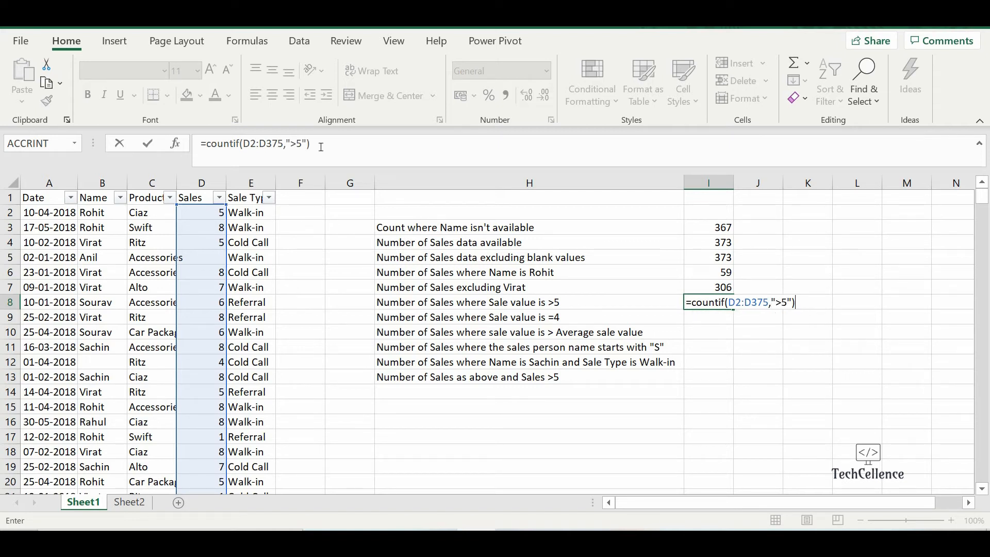
key(Return)
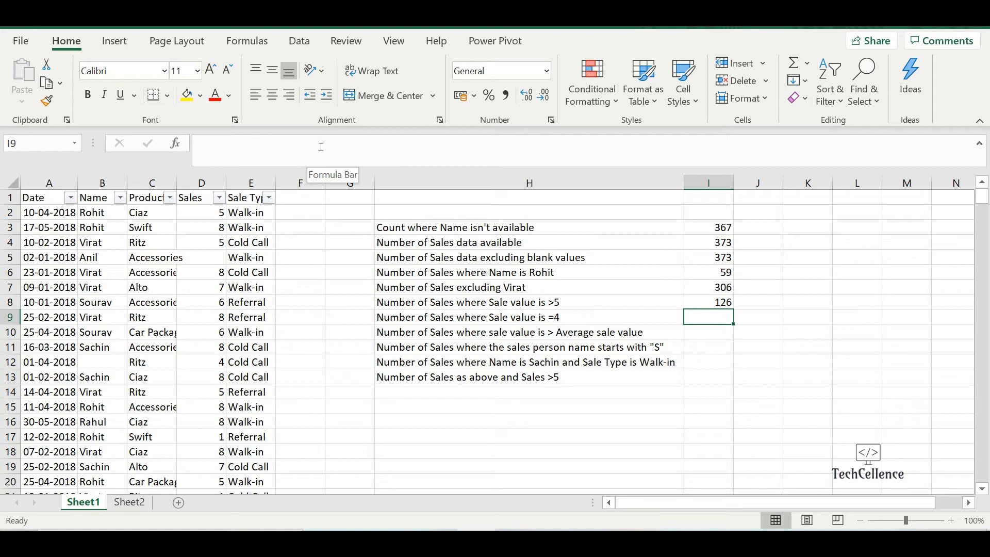
key(Up)
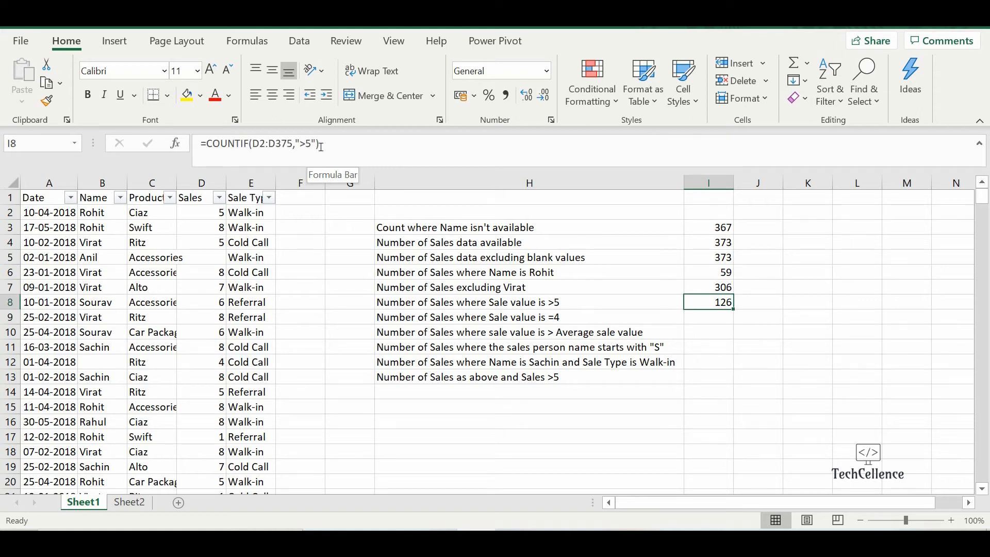
Enter =COUNTIF(D2:D375,"4") in I9 to count the sales whose value equals 4.
key(Down)
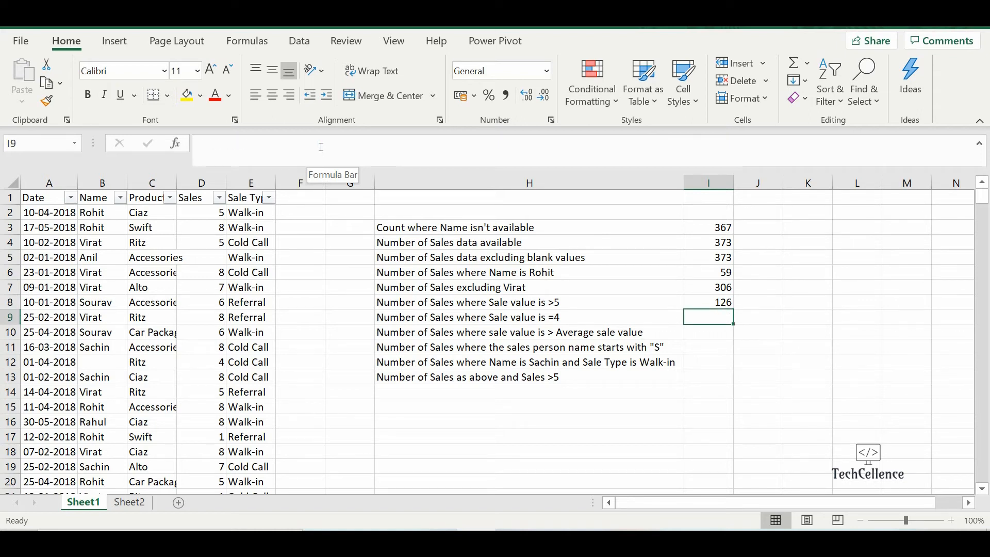
text(=)
text(countif)
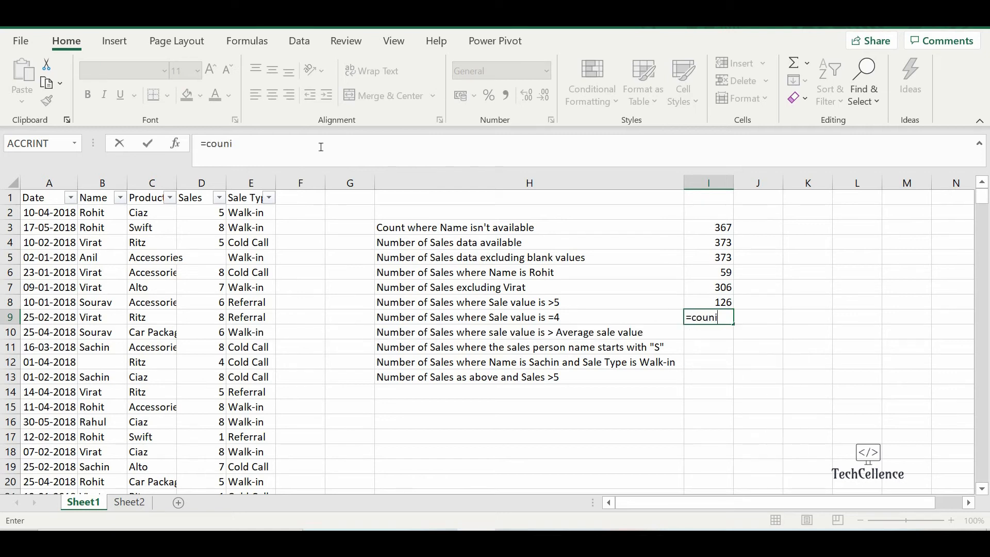
text(()
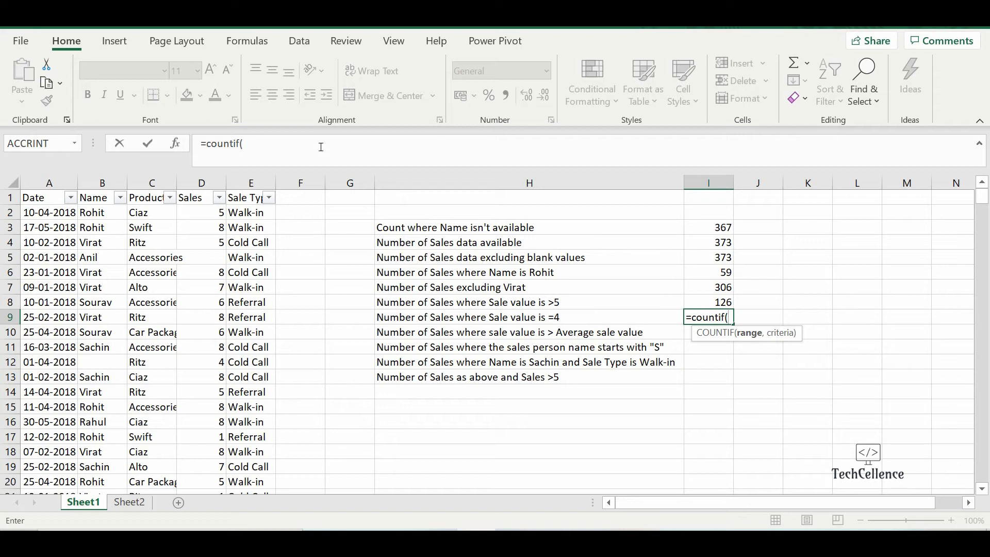
text(D2:d375)
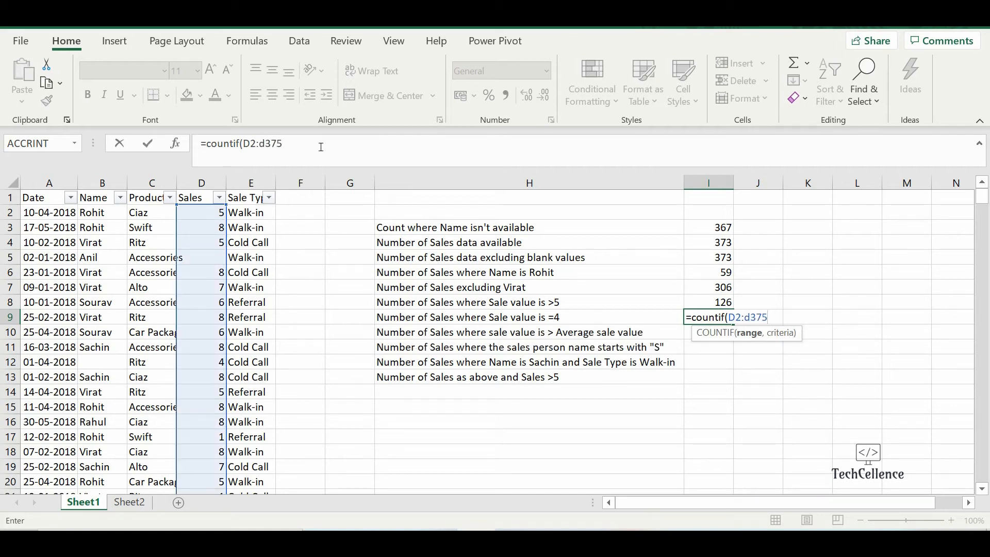
text(,)
text("4"))
key(Return)
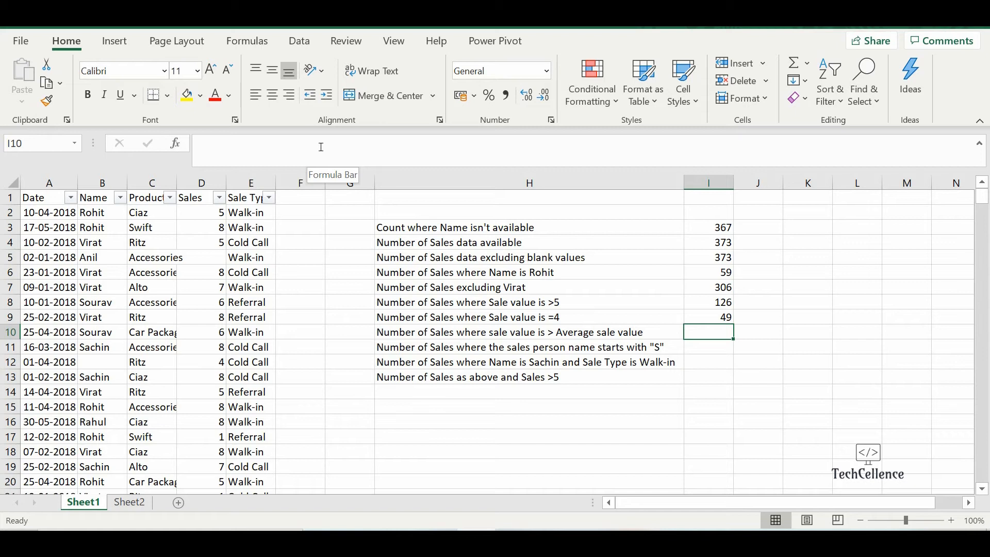
Enter =COUNTIF(D2:D375,">"&AVERAGE(D2:D375)) in I10 to count the sales above the average sale value.
text(=count)
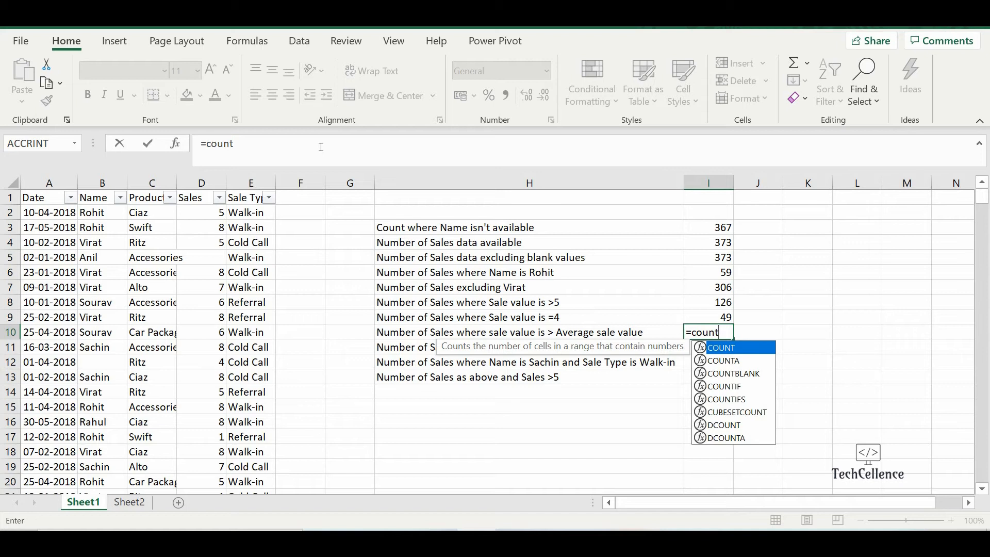
text(()
key(BackSpace)
text(if(D2:D)
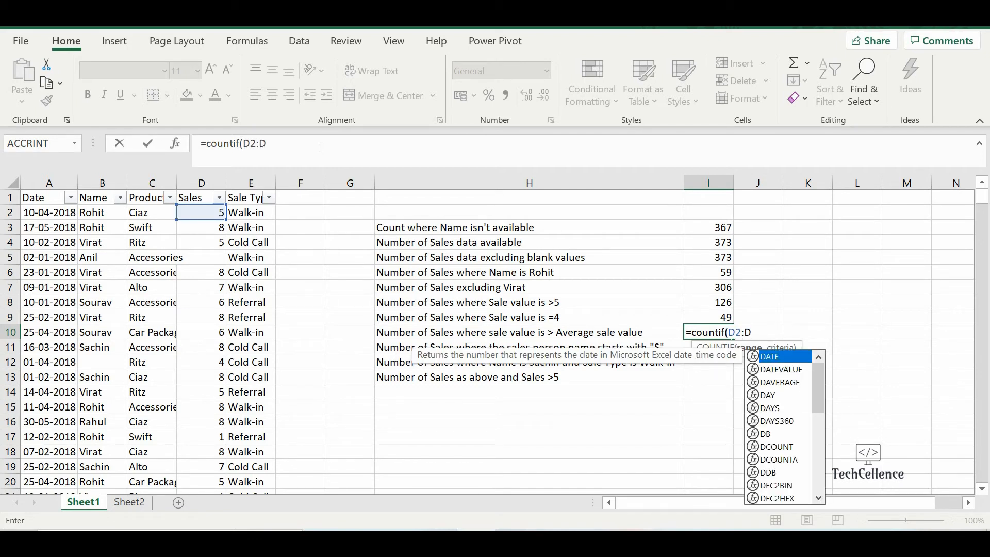
text(375,)
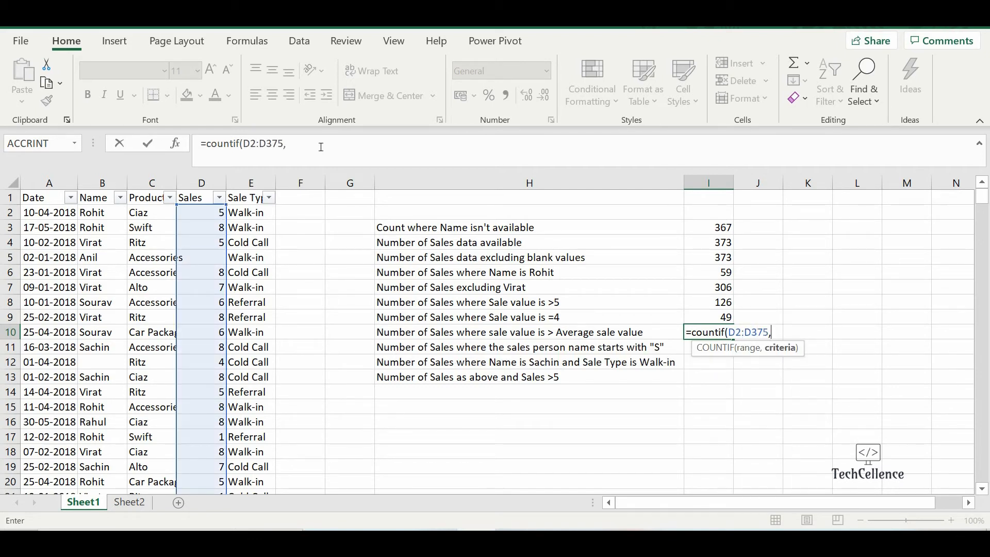
text(">"&Aver)
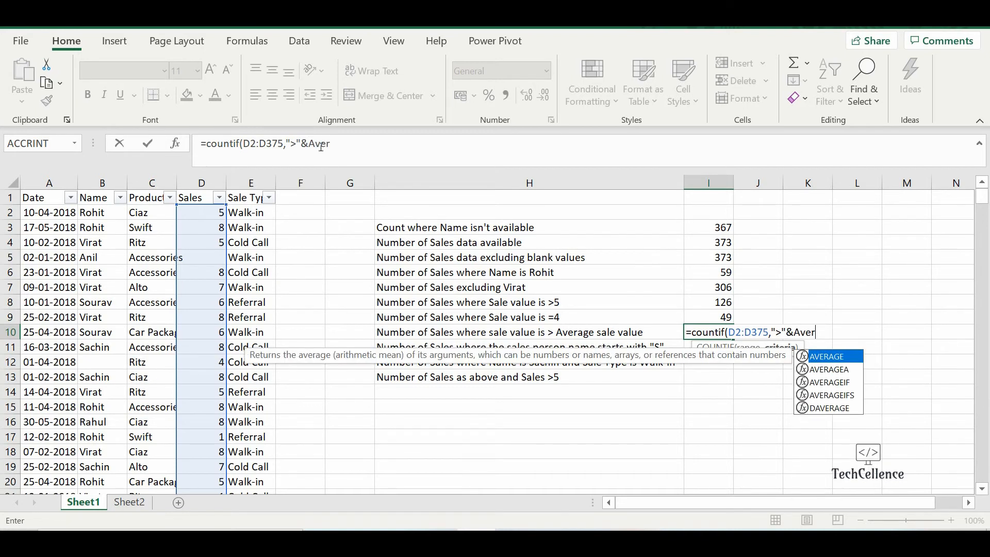
text(gage)
key(BackSpace)
key(BackSpace)
key(BackSpace)
key(BackSpace)
text(age()
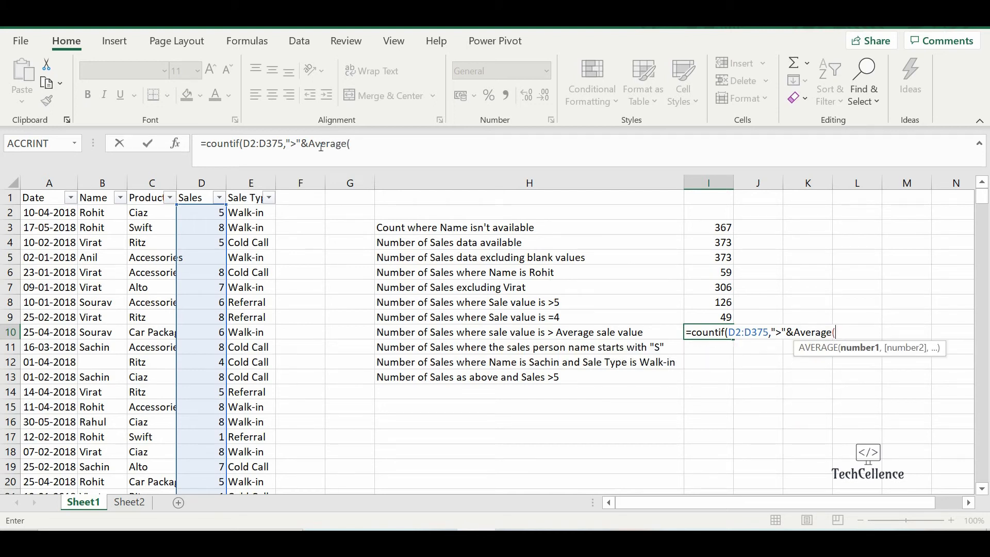
text(S)
key(BackSpace)
text(D2:D375)
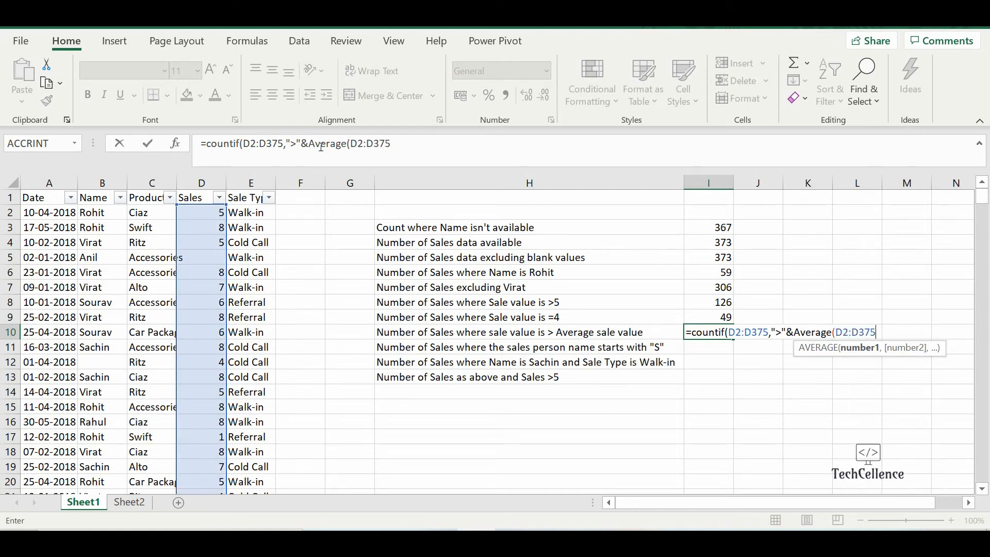
text())
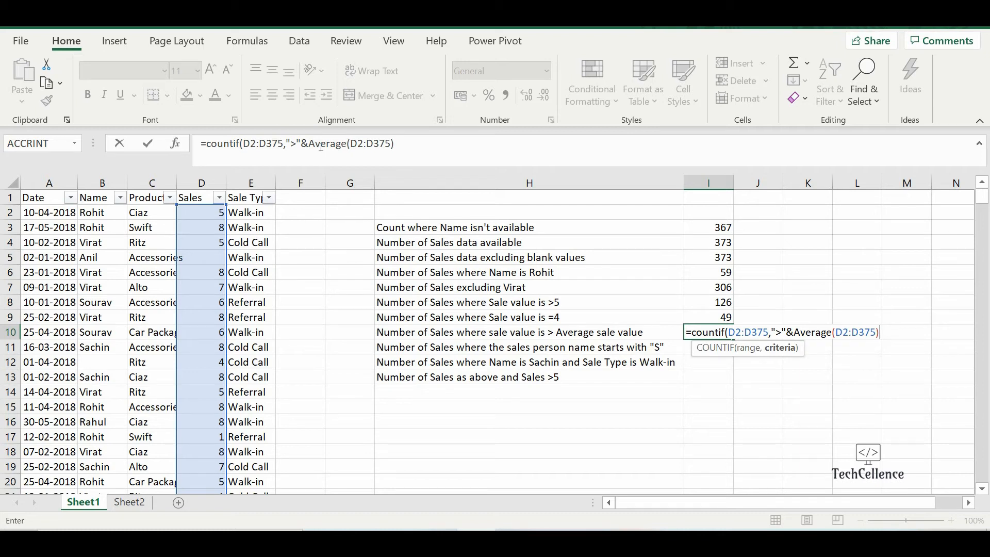
text())
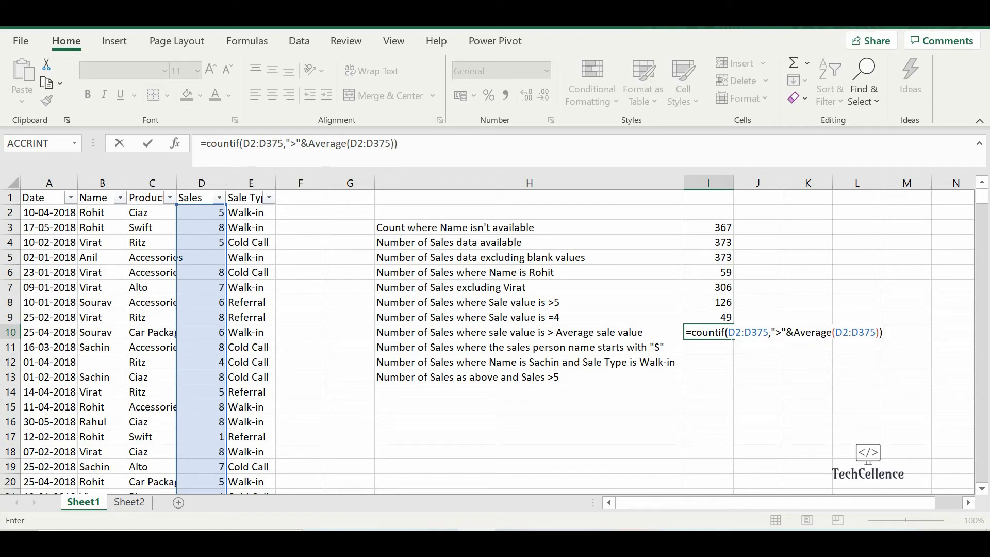
key(Return)
key(Up)
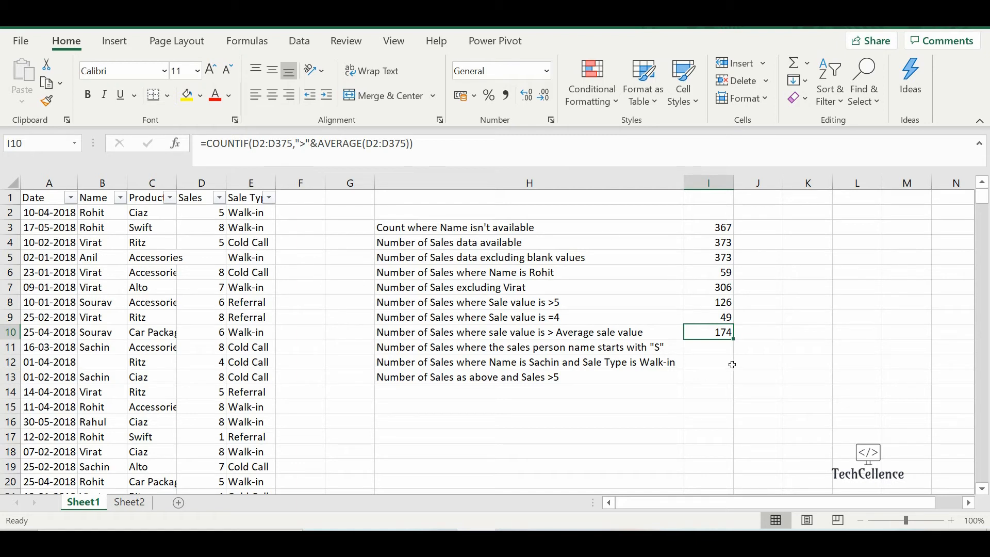
Enter =COUNTIF(B2:B375,"S*") in I11 to count sales by people whose name starts with S, and check the Name column's filter values.
click(728, 351)
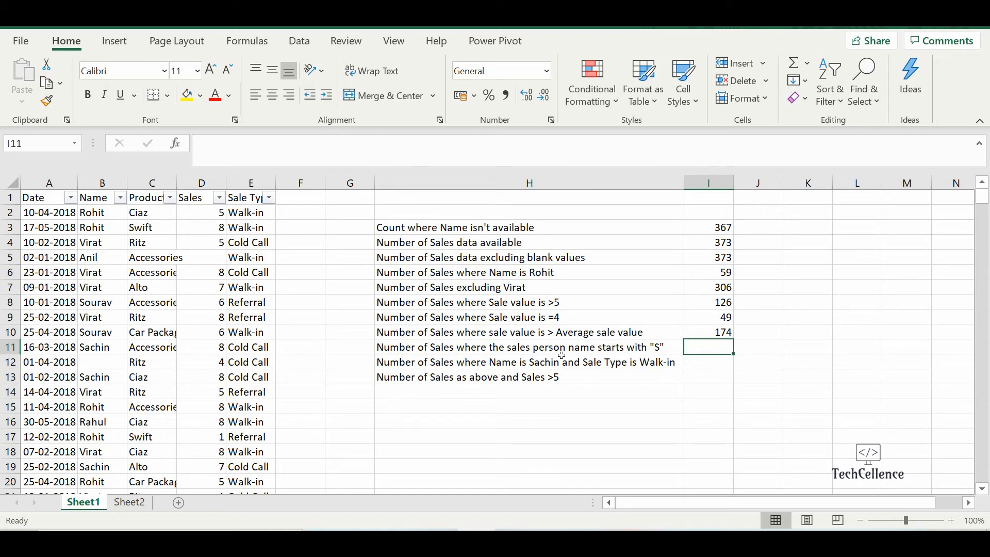
text(=countif()
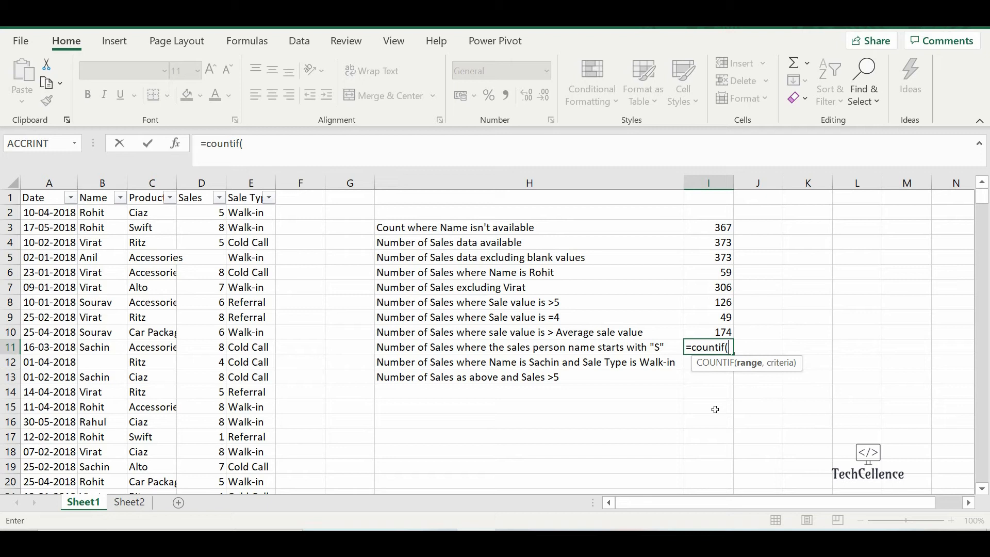
text(B2:V)
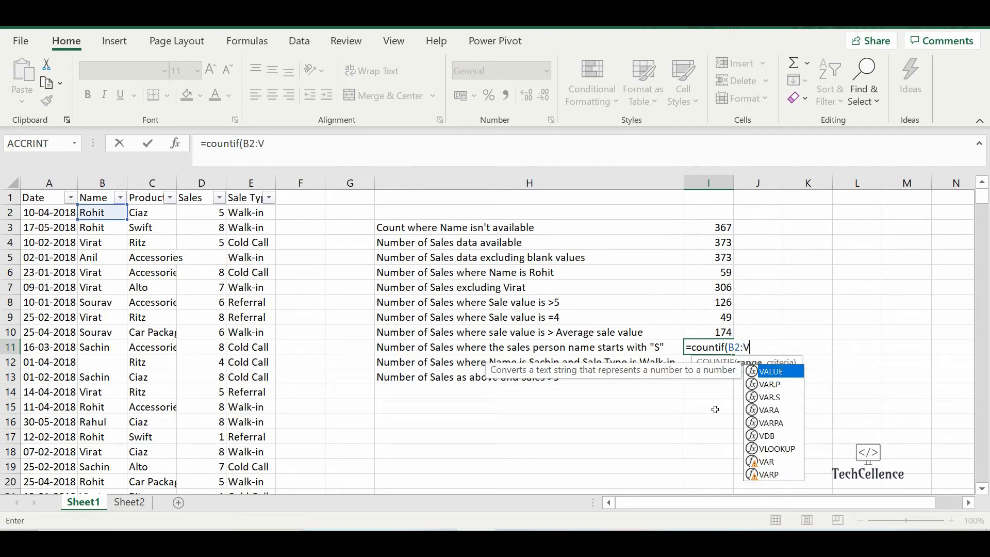
key(BackSpace)
text(B)
text(3)
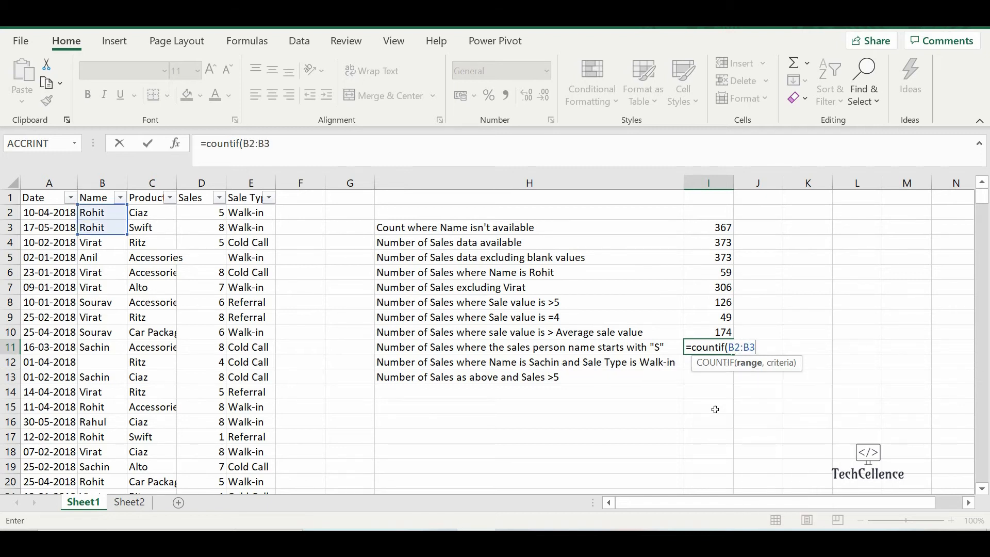
text(75,")
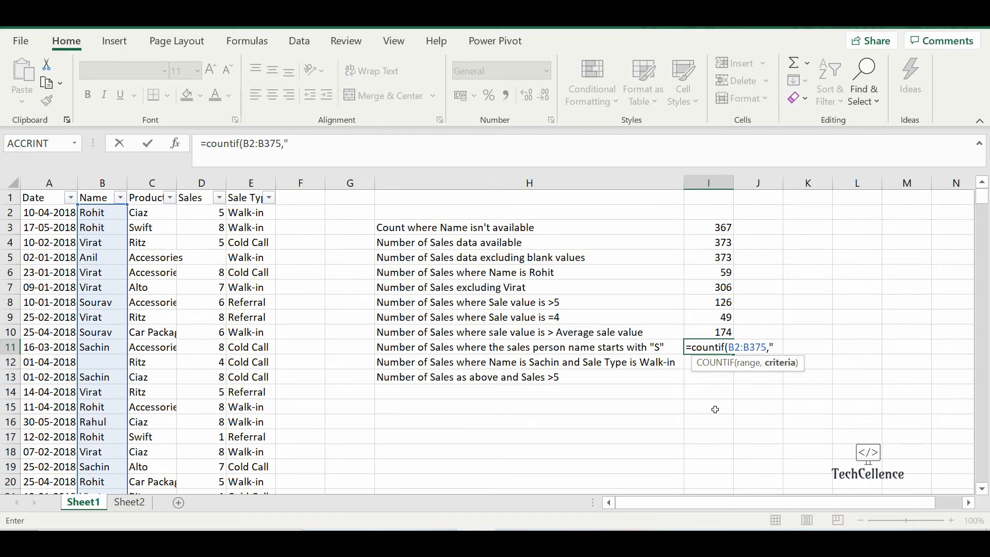
text(S*)
text("))
key(Return)
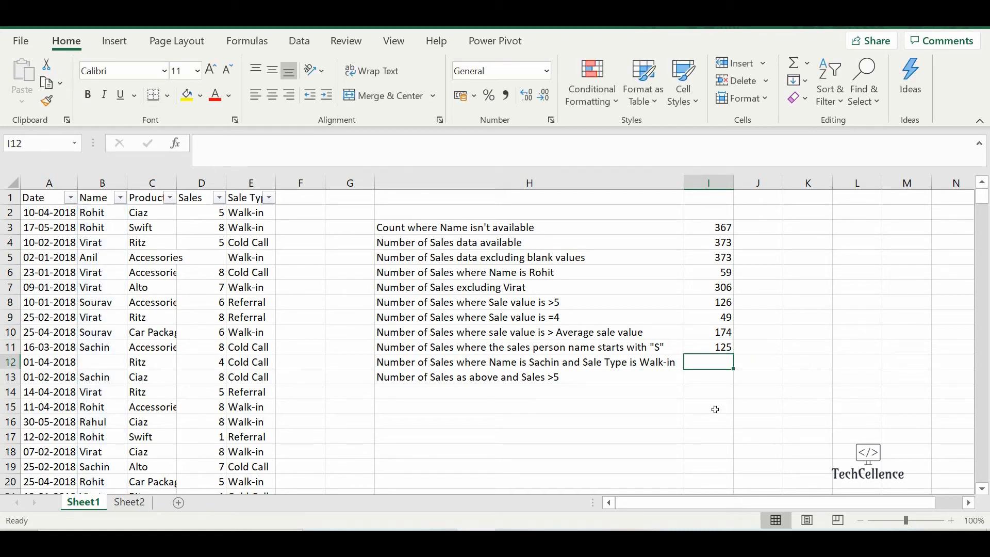
key(Up)
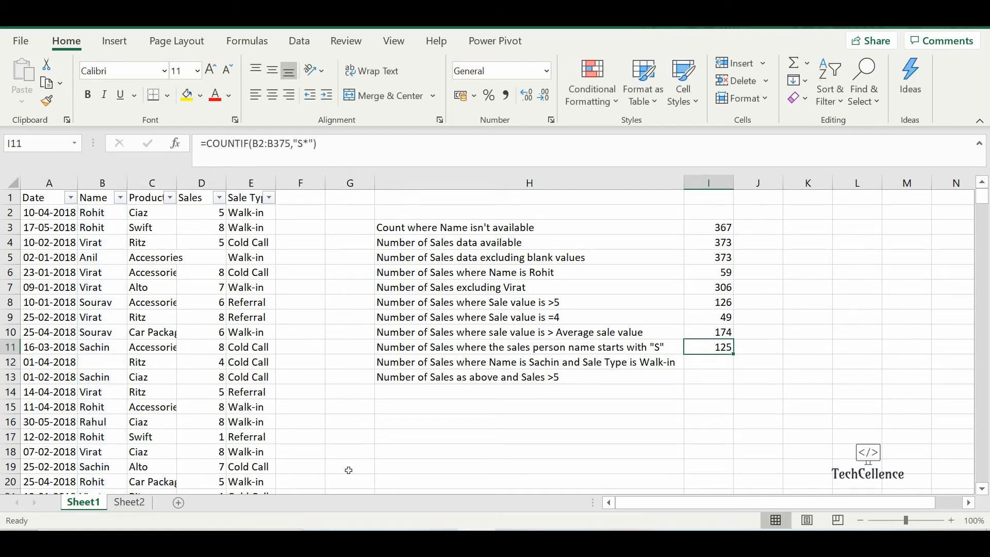
click(121, 199)
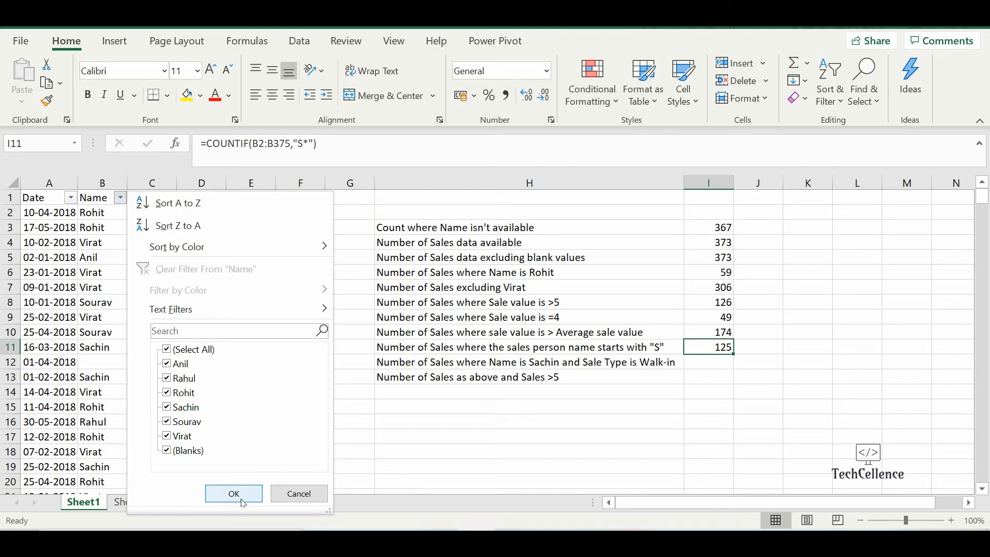
click(298, 495)
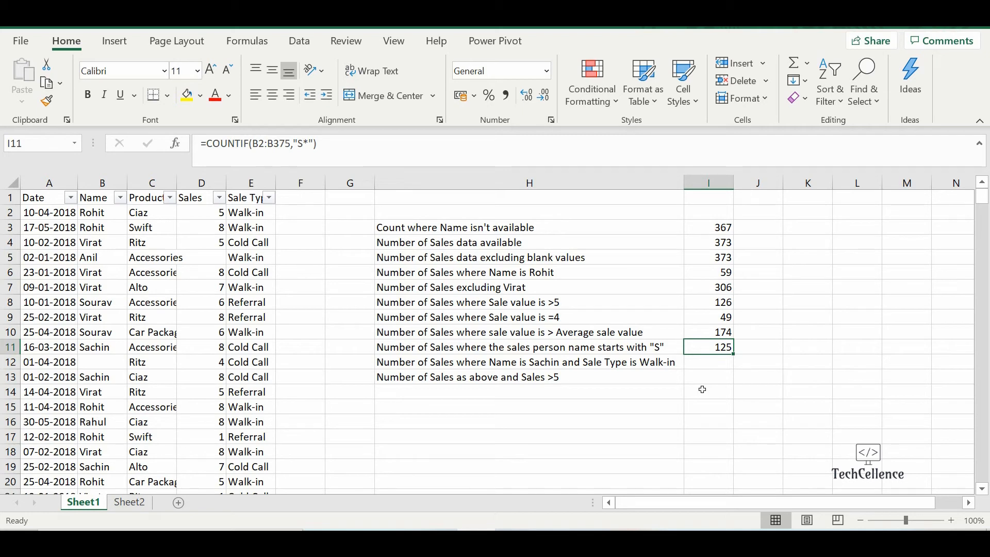
Enter a COUNTIFS formula in I12 matching the person named in H12 over B2:B375 and "Walk-in" over E2:E375.
key(Down)
text(=countifs)
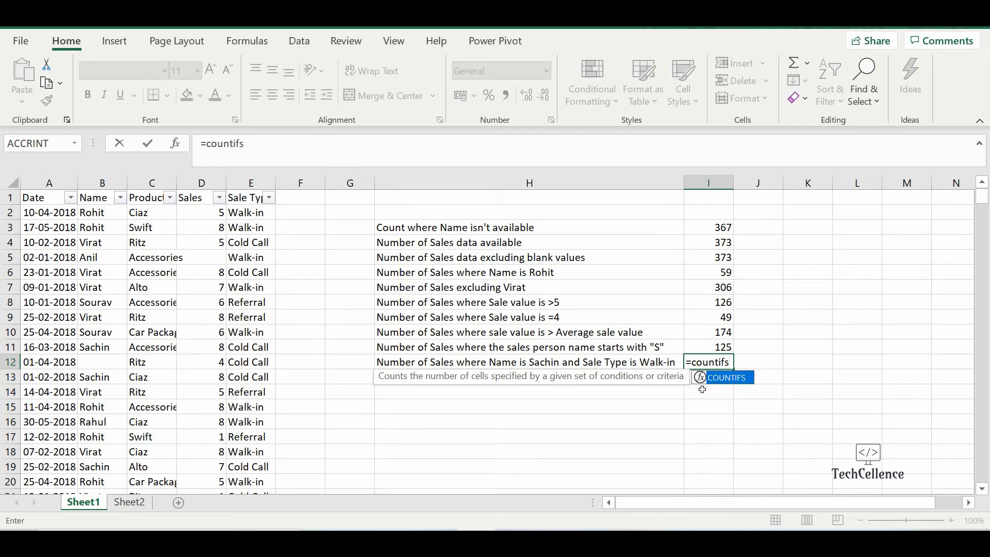
text(()
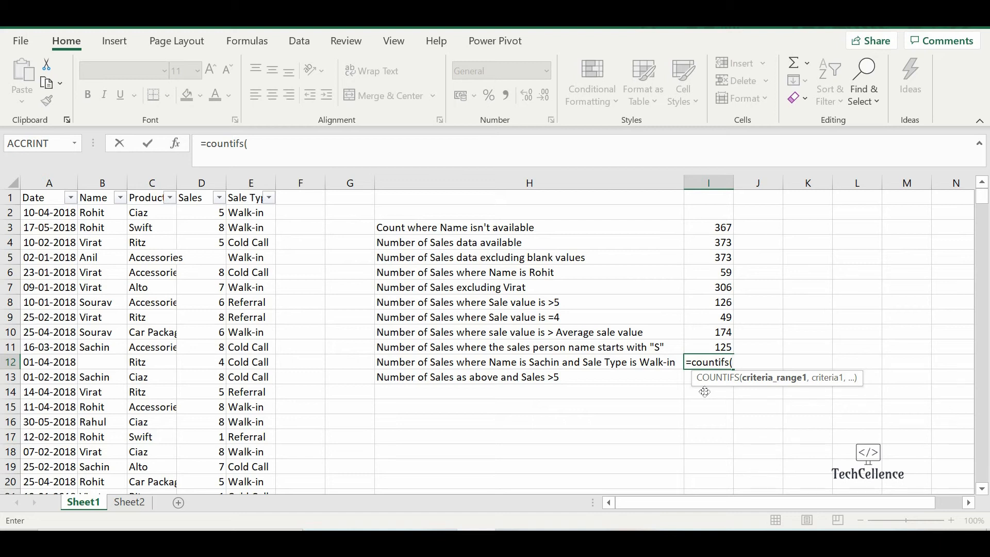
text(B)
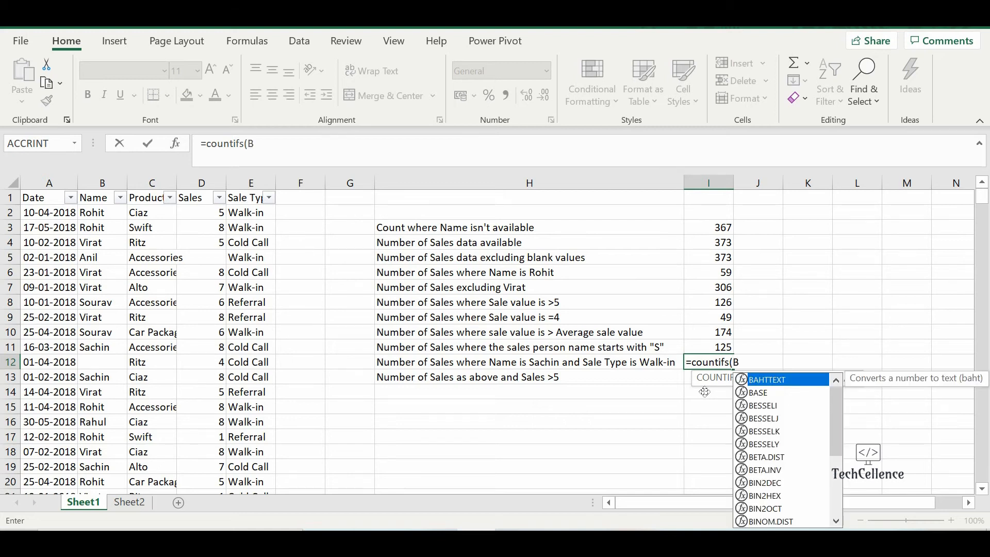
text(2:B375)
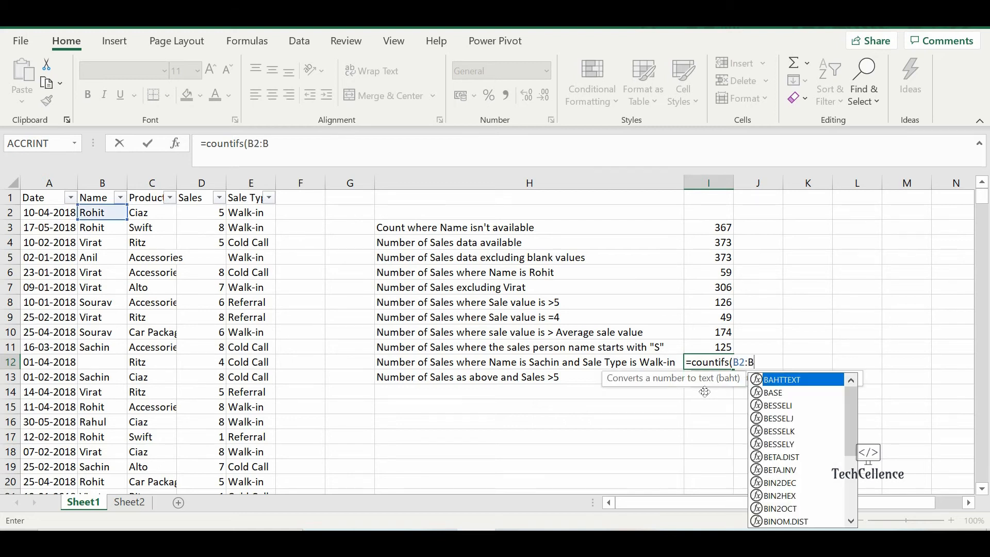
text(,"Sachi)
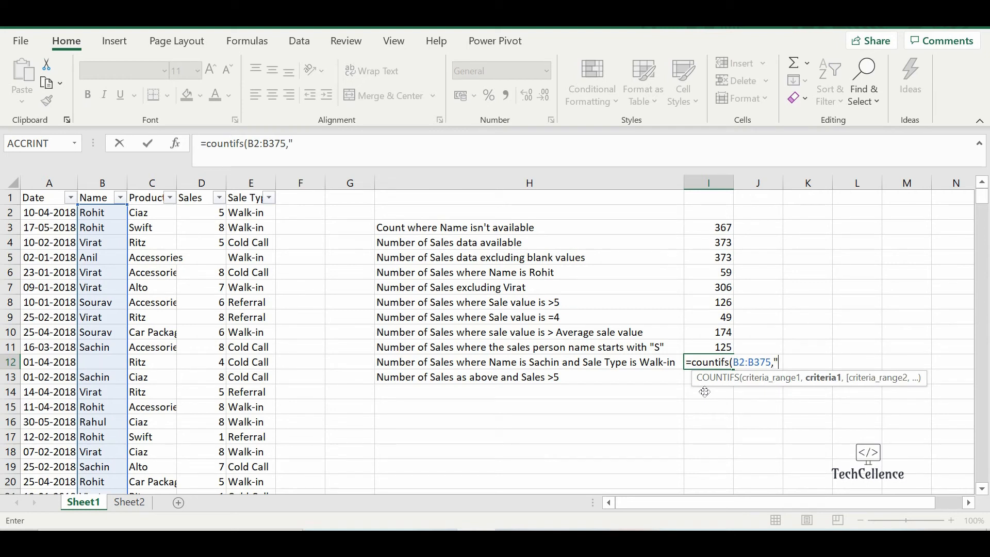
text(n",)
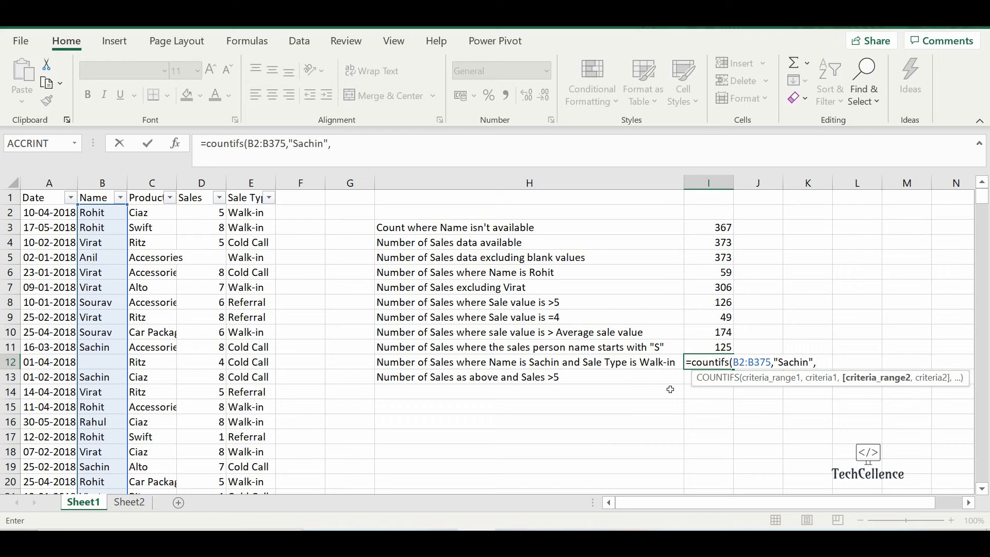
text(E)
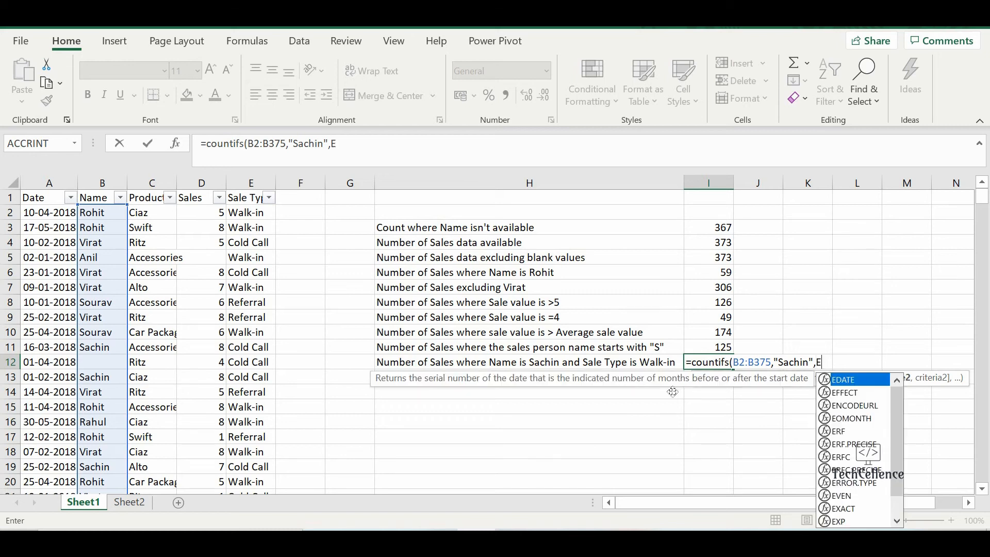
text(2:E)
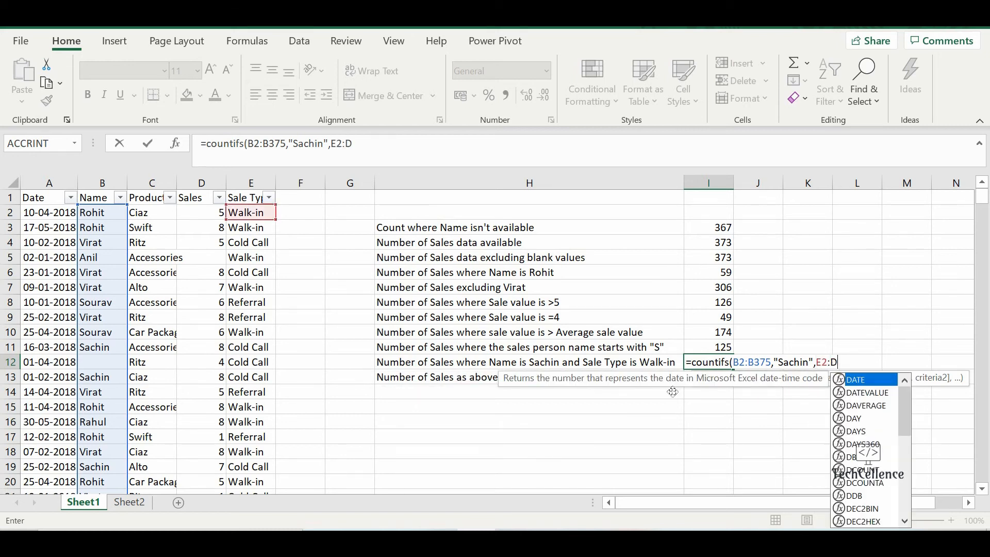
text(375,")
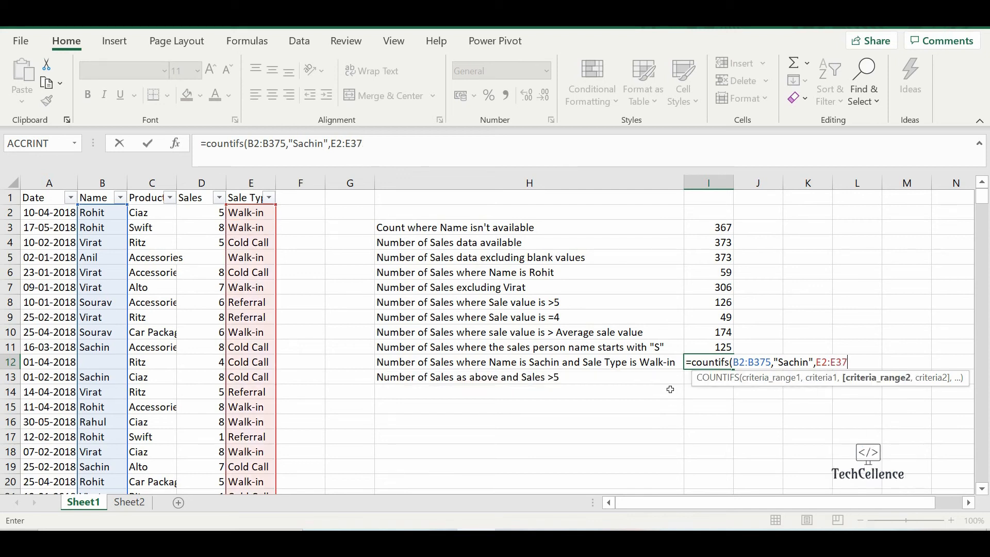
text(W)
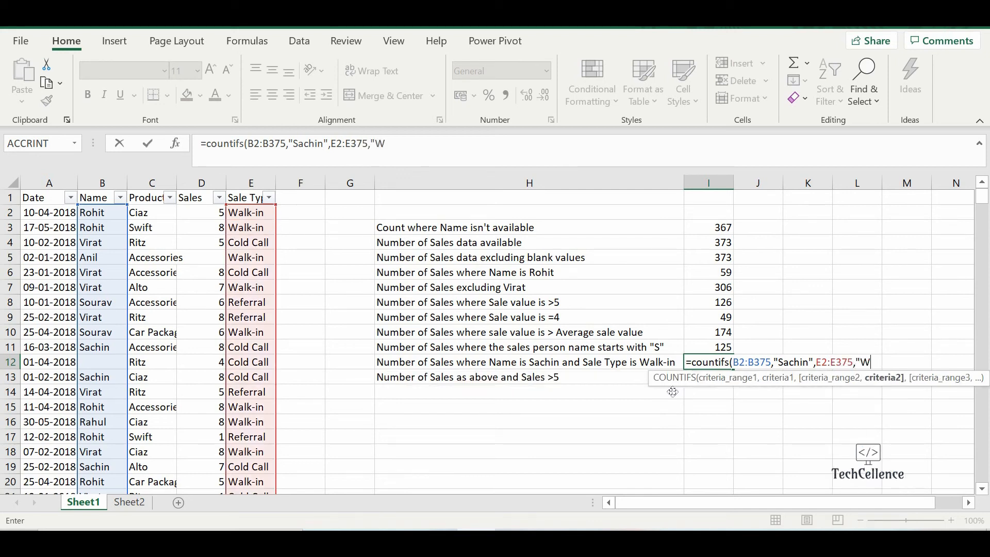
text(alk-in"))
key(ctrl+Return)
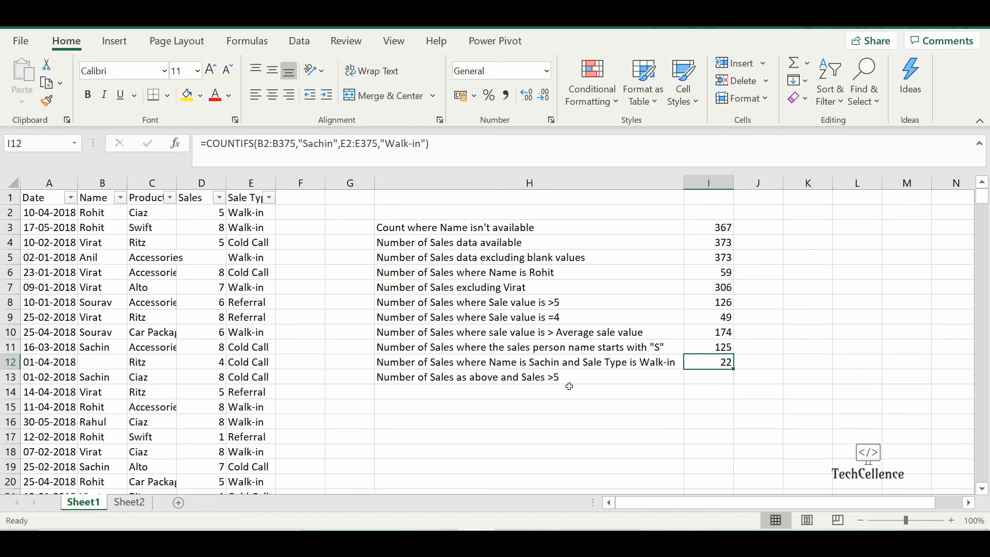
Enter a COUNTIFS formula in I13 matching the person named in H12 over B2:B375, "Walk-in" over E2:E375 and ">5" over D2:D375.
key(Down)
text(=)
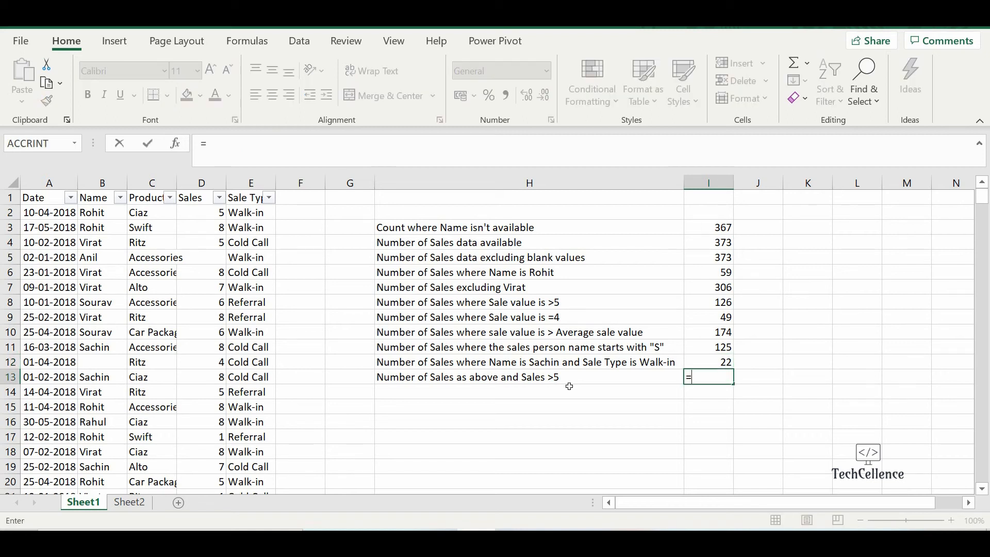
text(countifs()
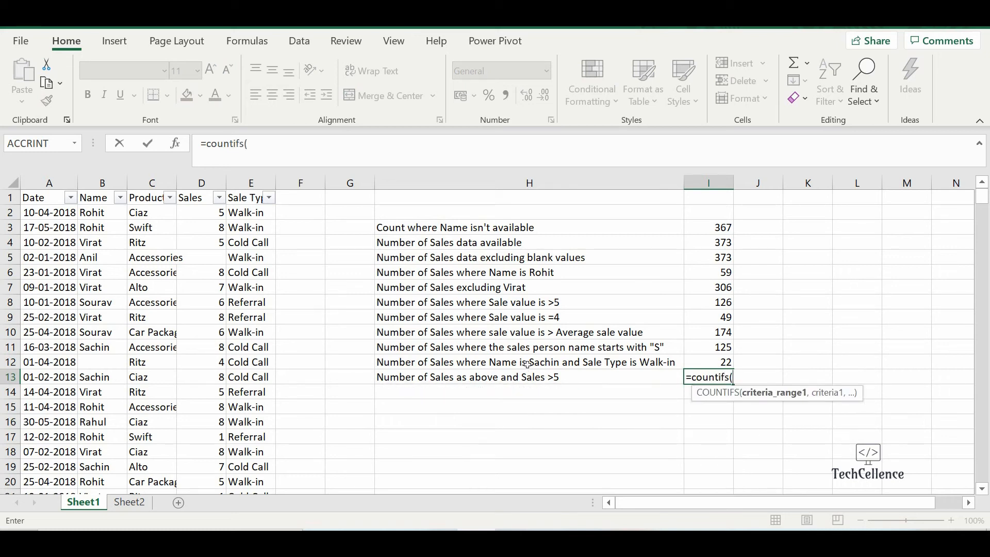
text(B2:B)
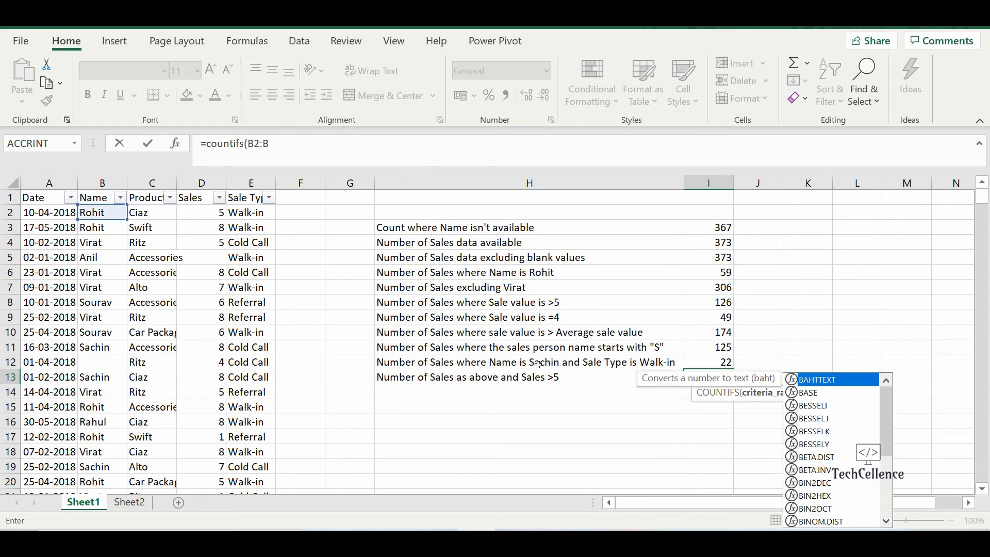
text(375,"Sachin)
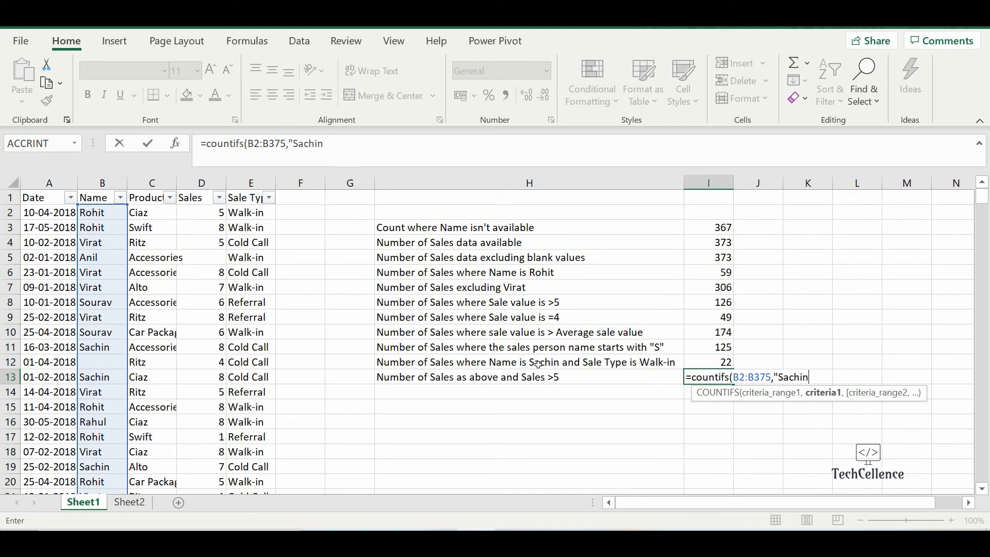
text(",)
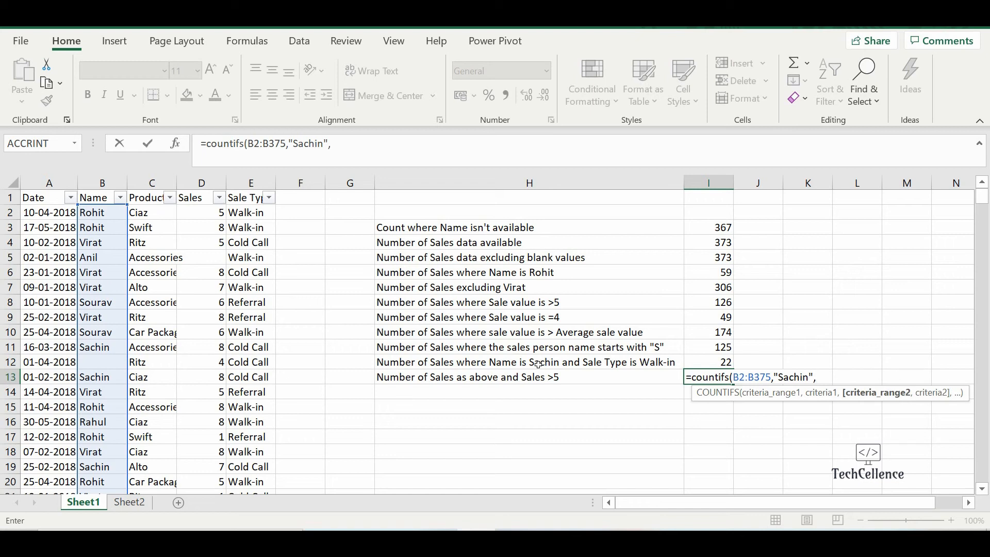
text(E)
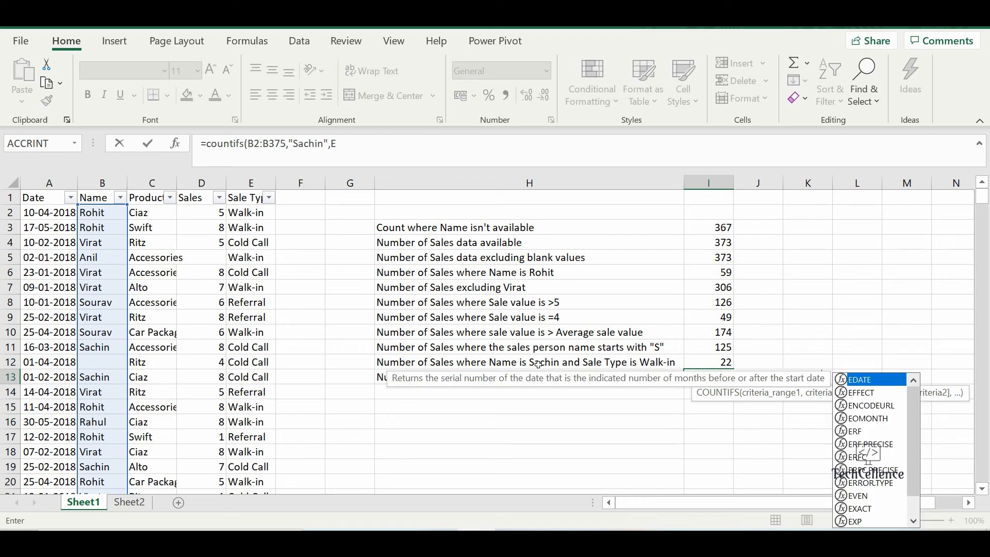
text(2:E)
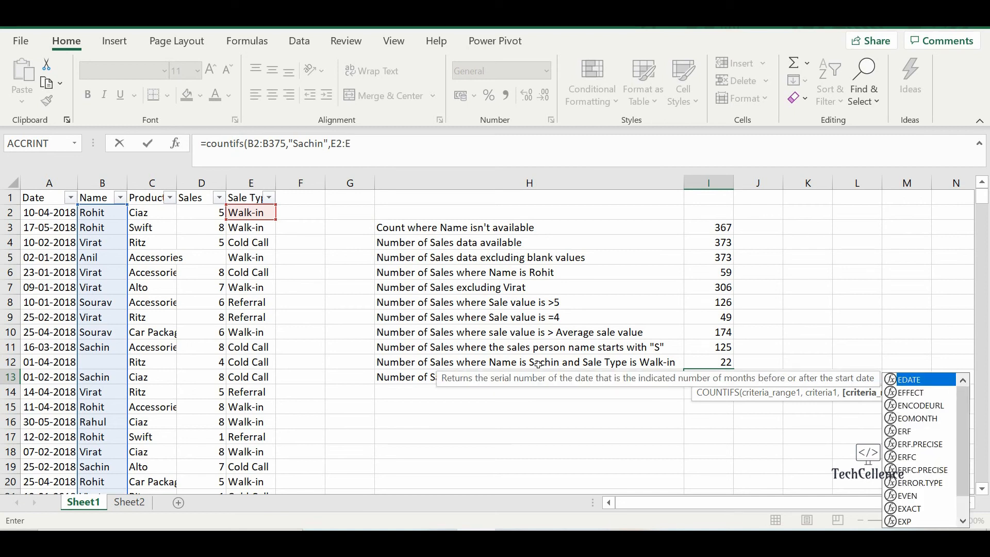
text(375)
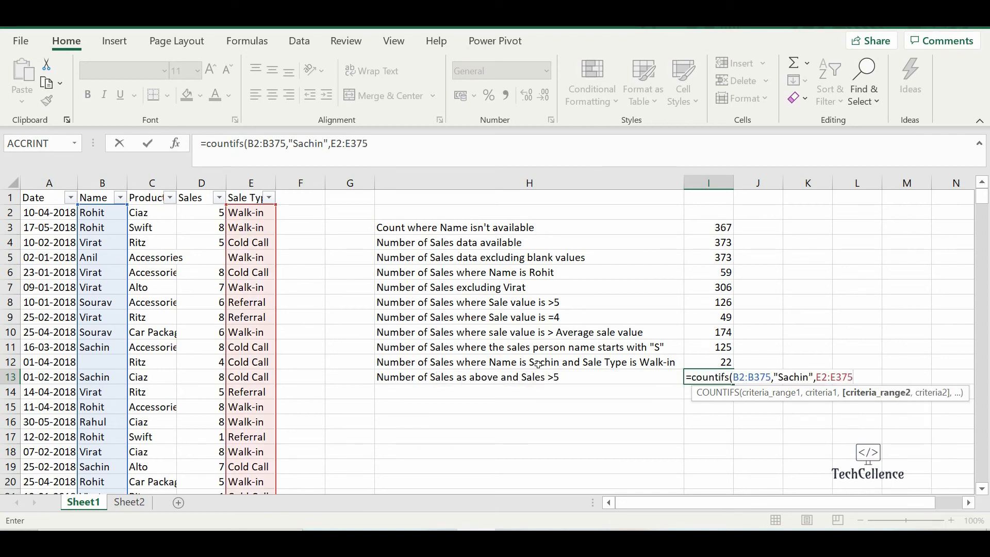
text(,"Walk-in")
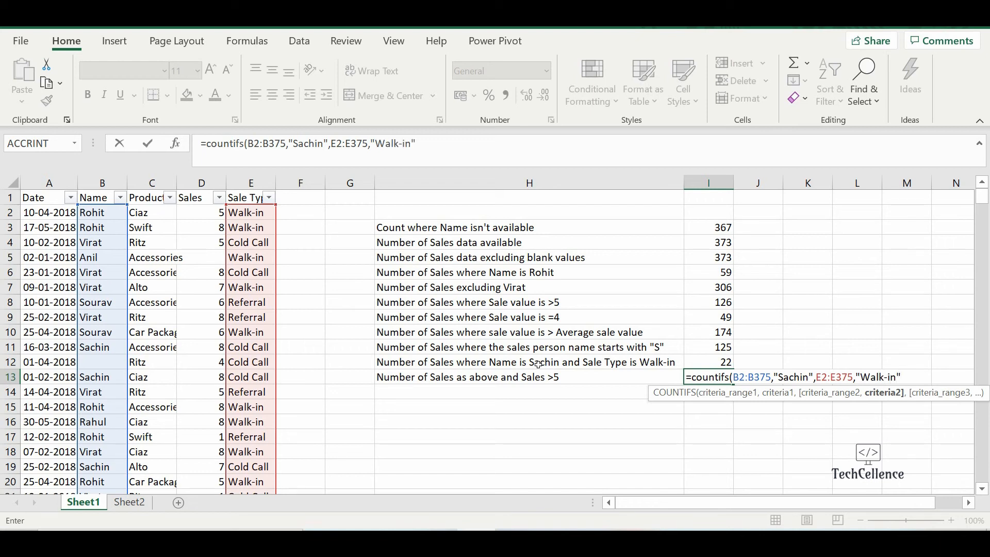
text(,)
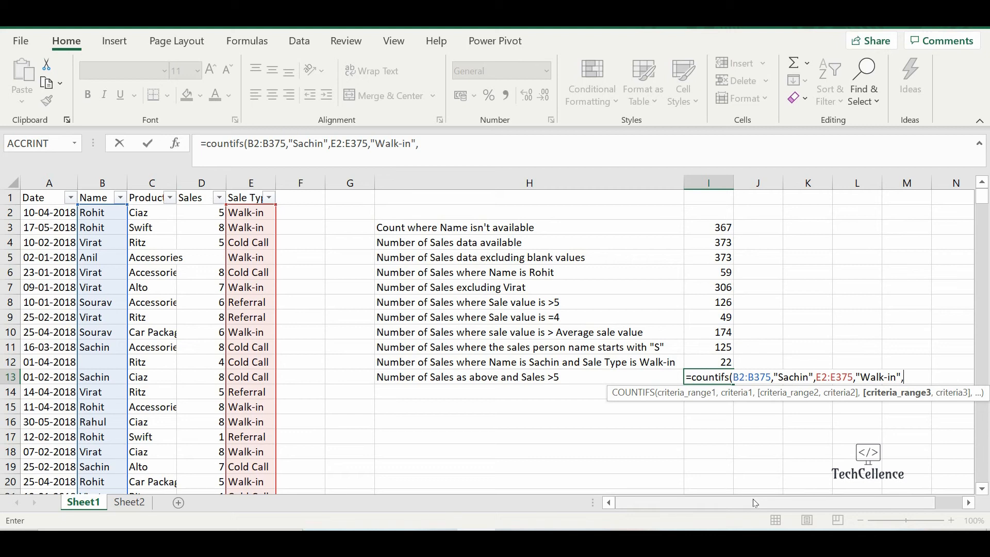
text(D2:D3)
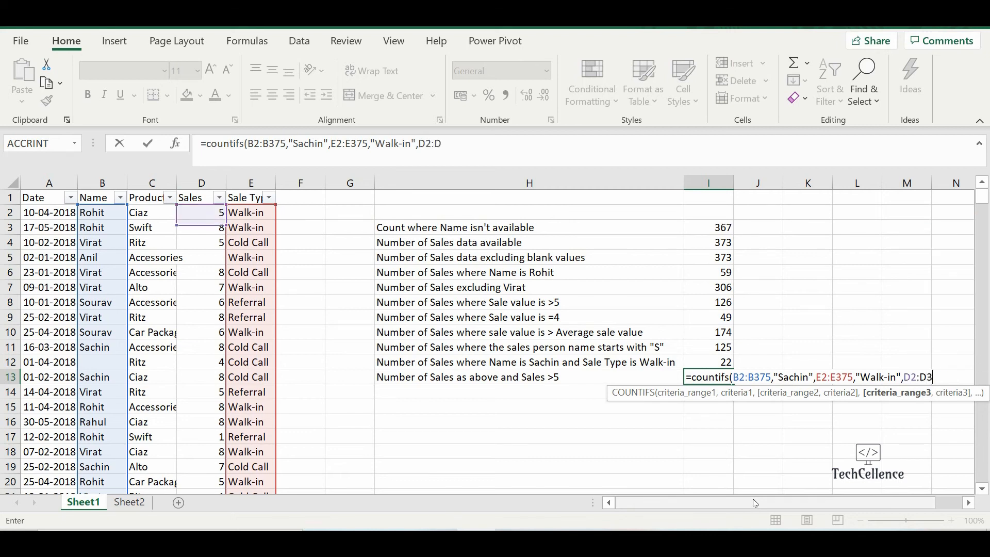
text(75,"?)
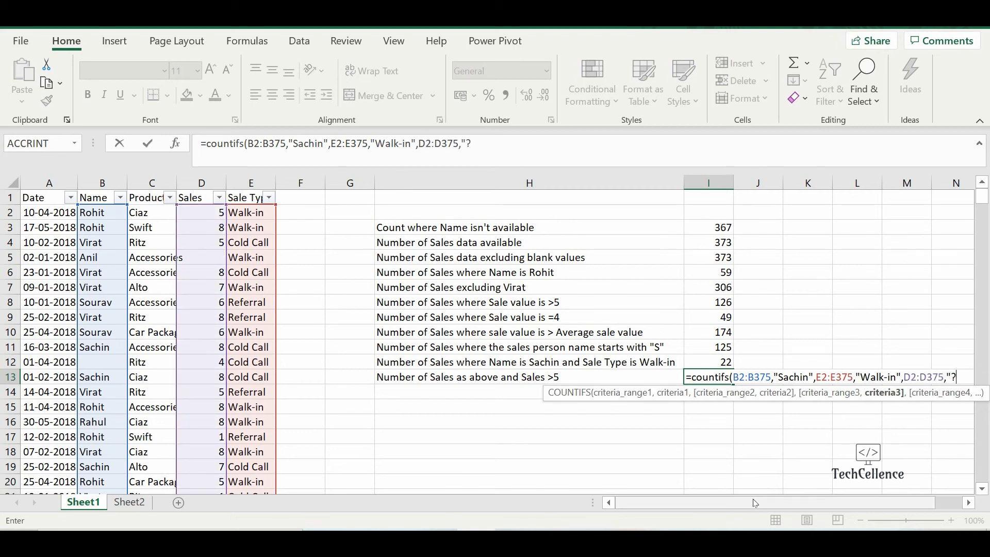
key(BackSpace)
text(>5"))
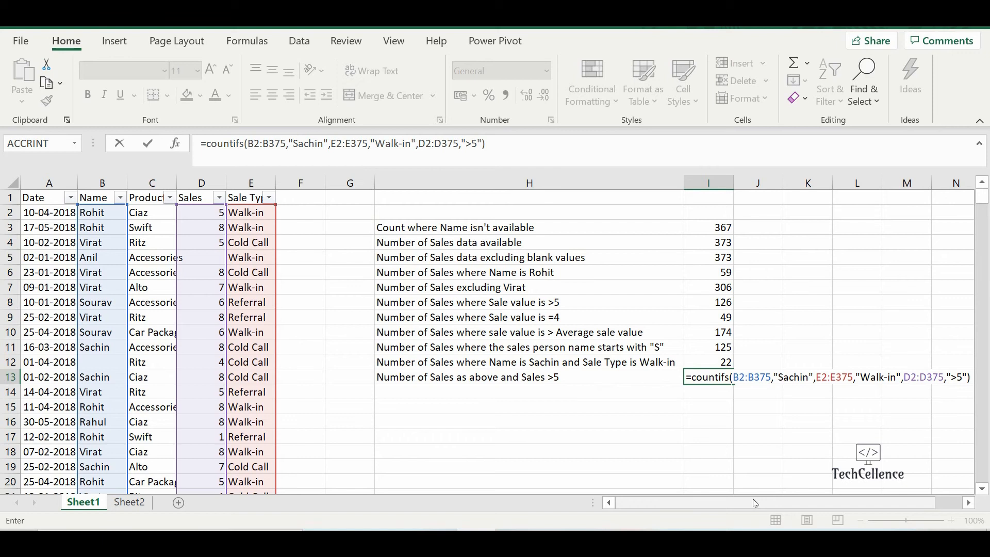
key(ctrl+Return)
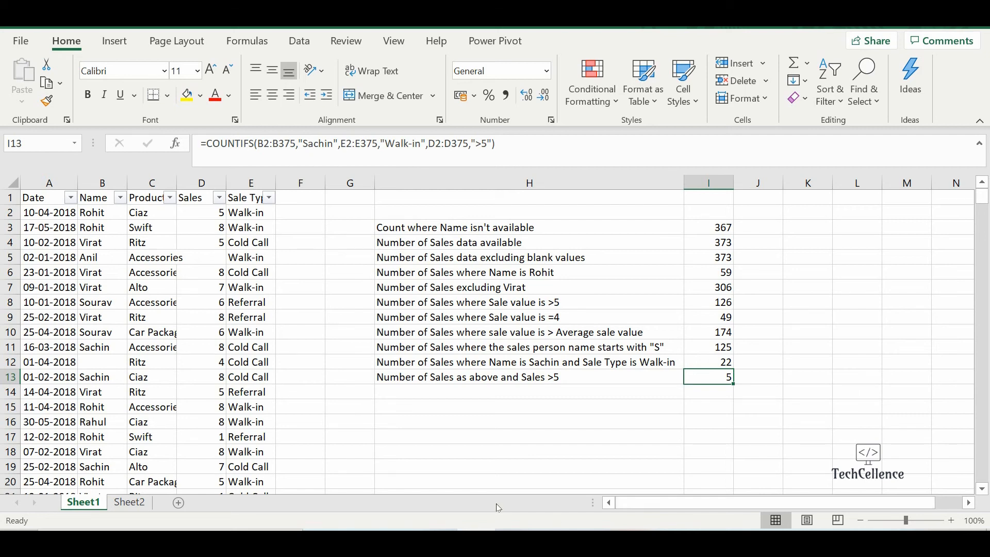
Filter the Name column to the person named in H12 and the Sale Type column to Walk-in.
click(122, 199)
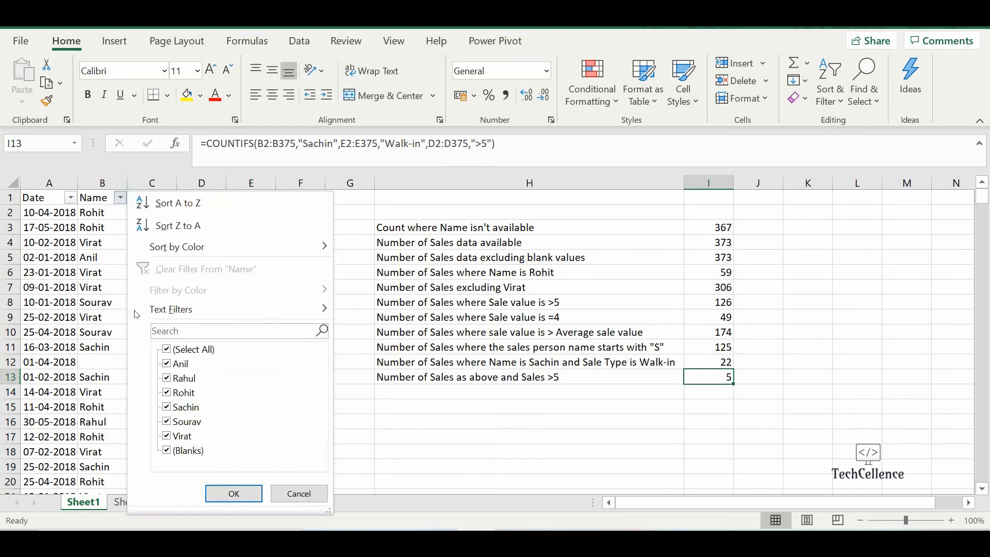
click(190, 350)
click(186, 407)
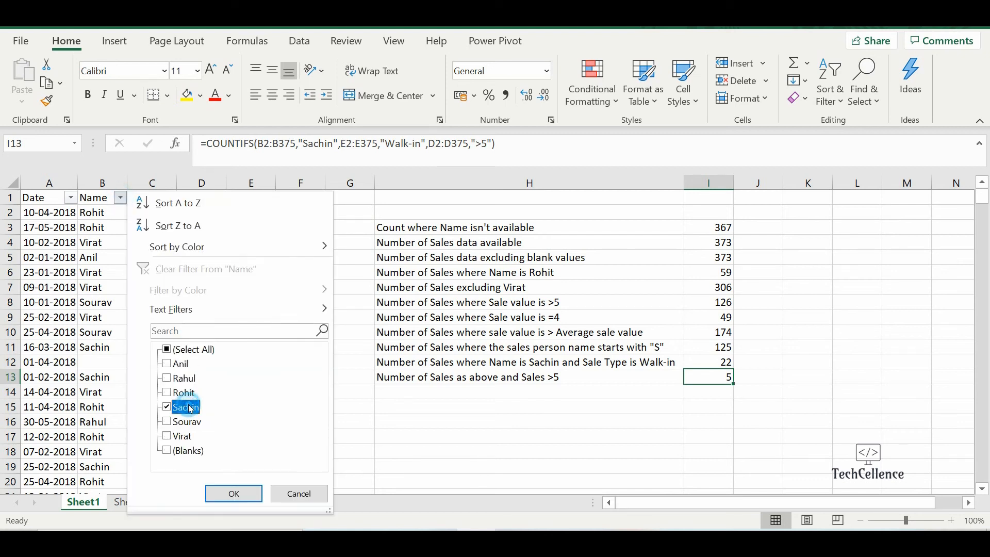
click(229, 495)
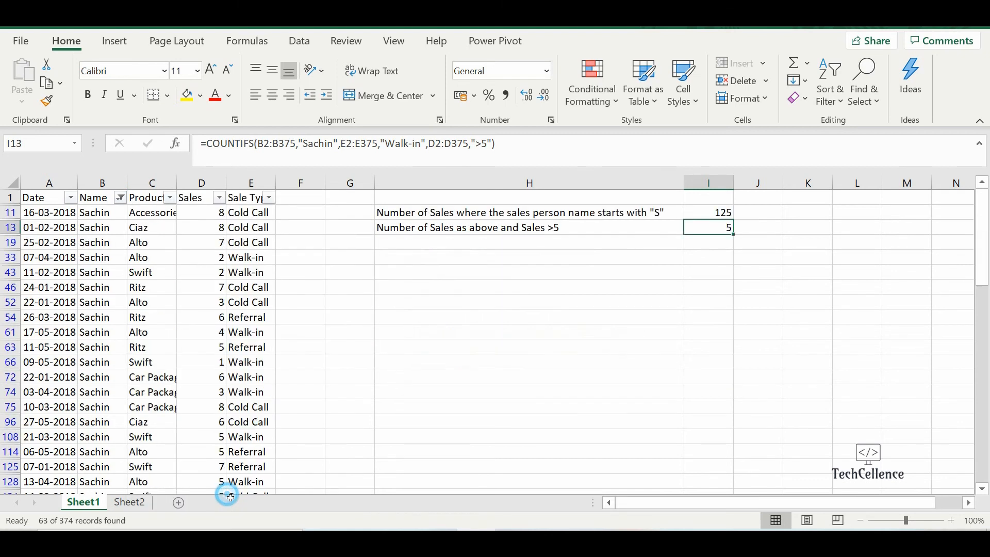
click(270, 197)
click(102, 349)
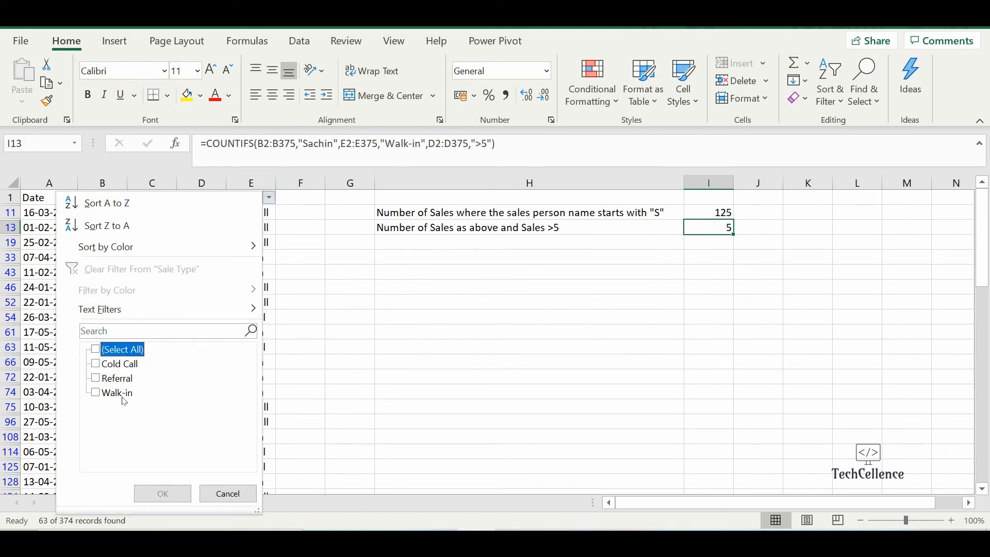
click(118, 394)
click(170, 495)
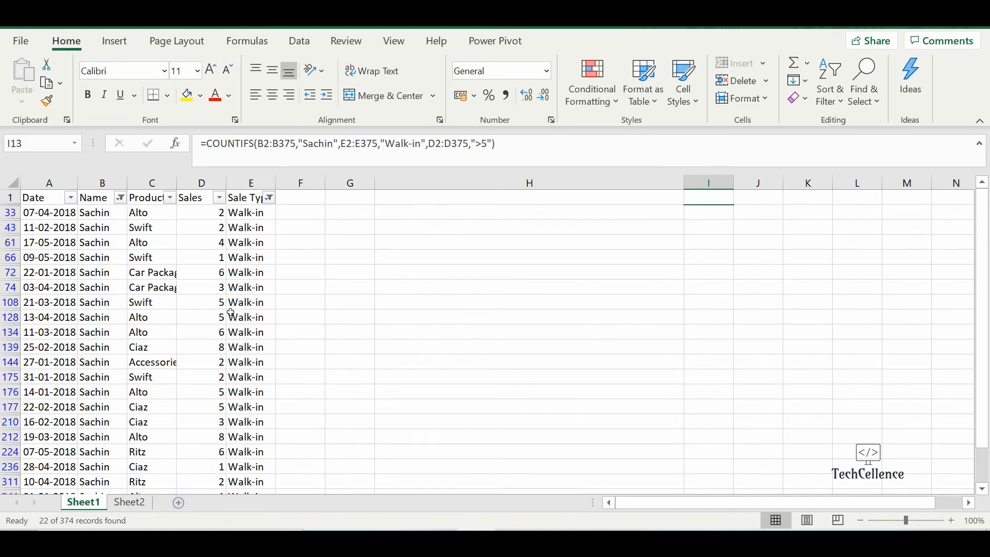
Filter the Sales column to the values 6 and 8, and select the remaining sales values to check their count.
click(219, 197)
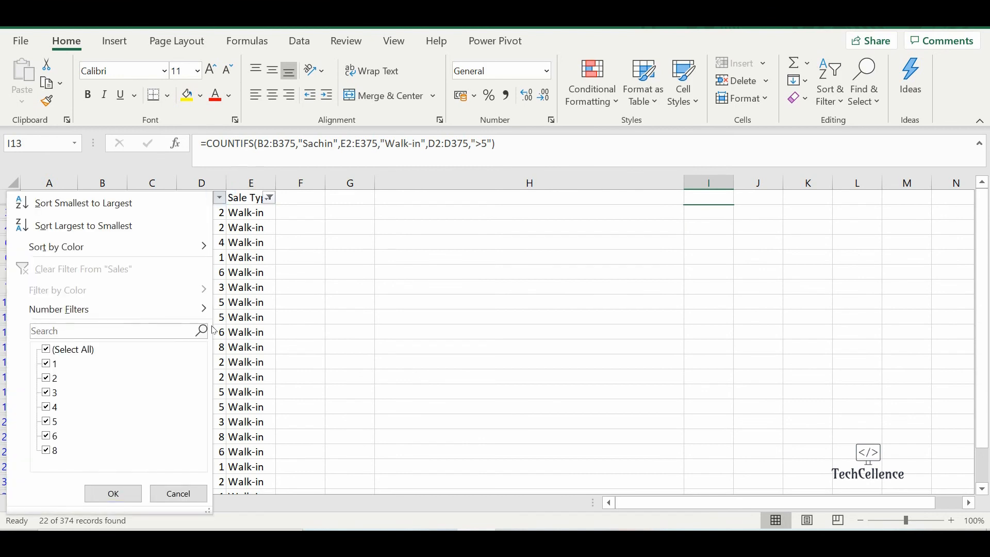
click(66, 349)
click(51, 436)
click(52, 451)
click(113, 493)
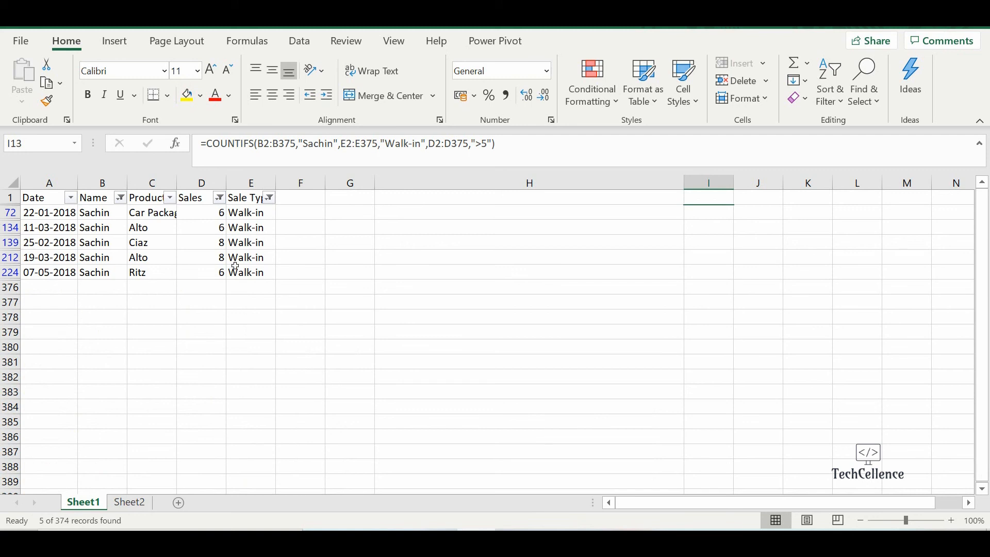
drag(211, 217, 211, 275)
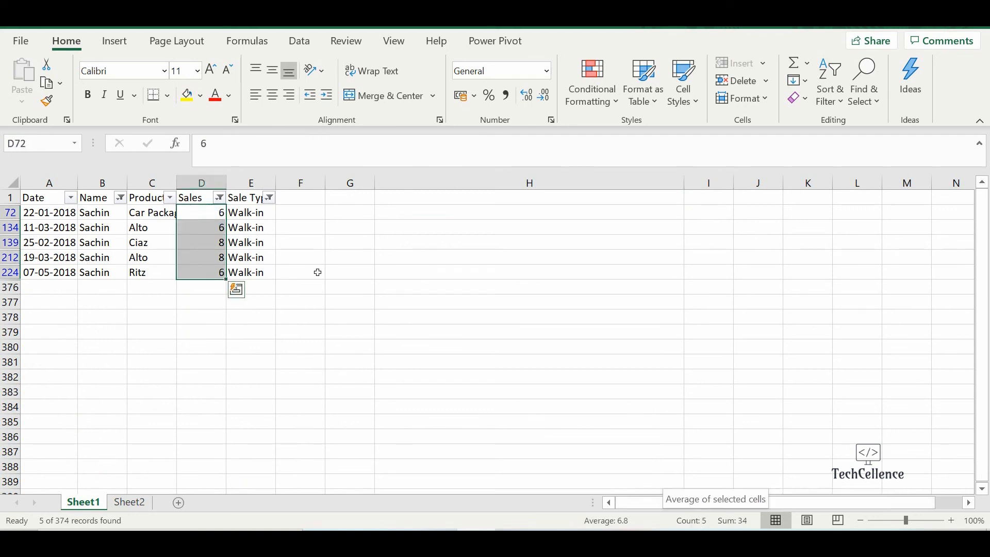
Turn off filtering on the sales data's header row.
click(242, 203)
key(ctrl+shift+l)
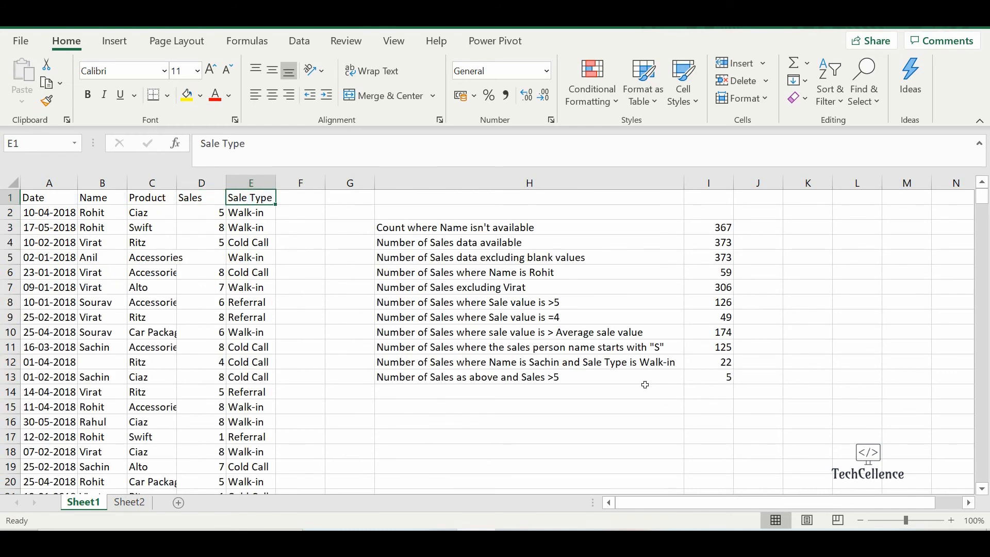
Review the counting formulas in I3, I4 and I6 through I13.
click(722, 377)
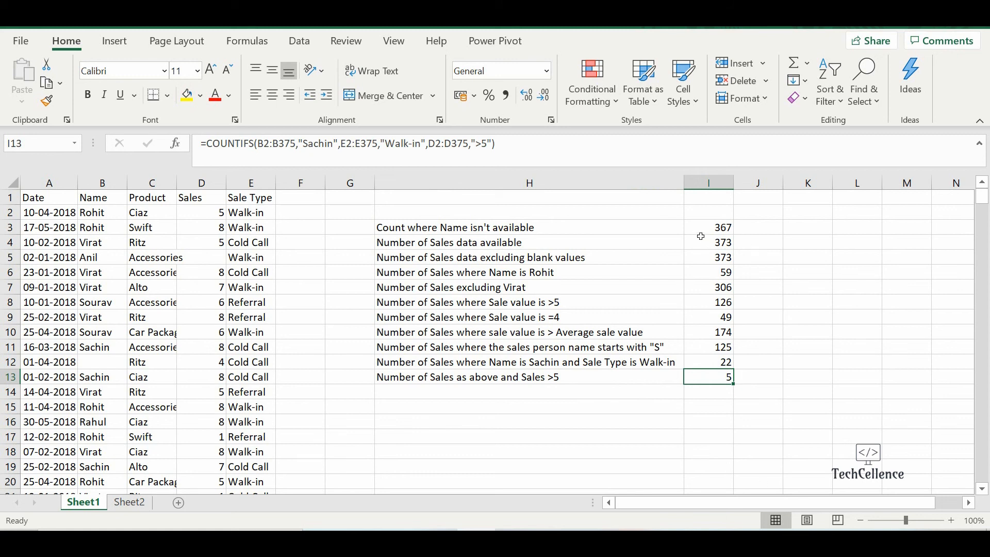
click(728, 249)
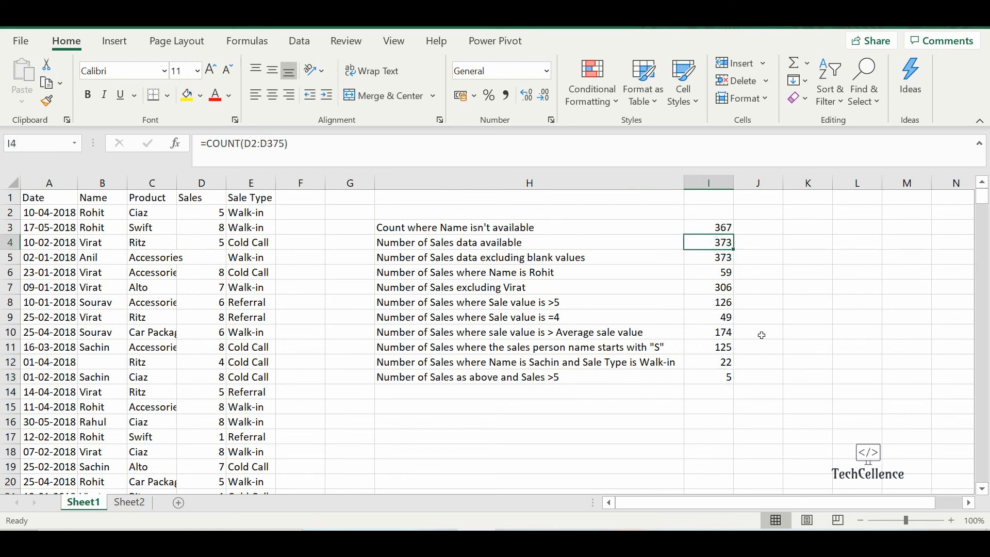
click(717, 230)
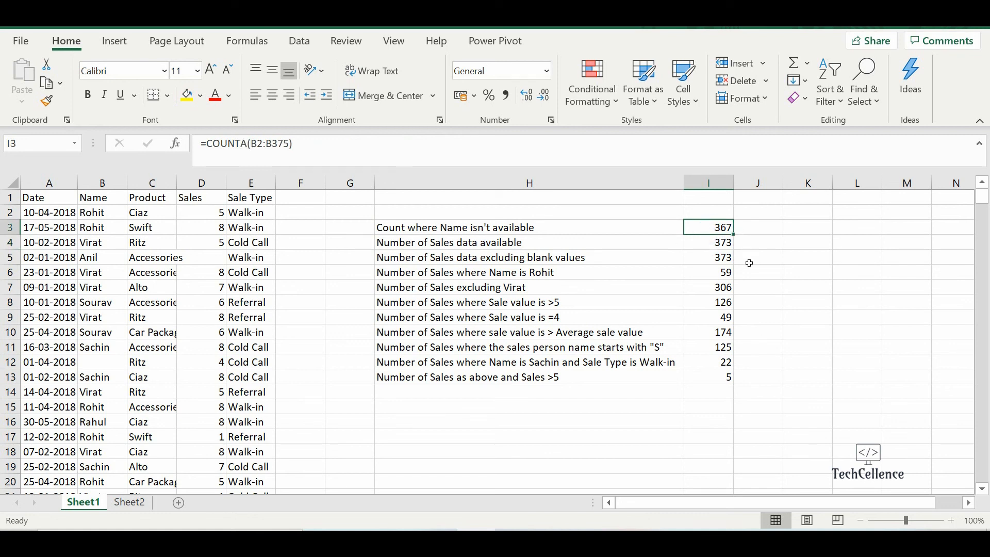
click(722, 272)
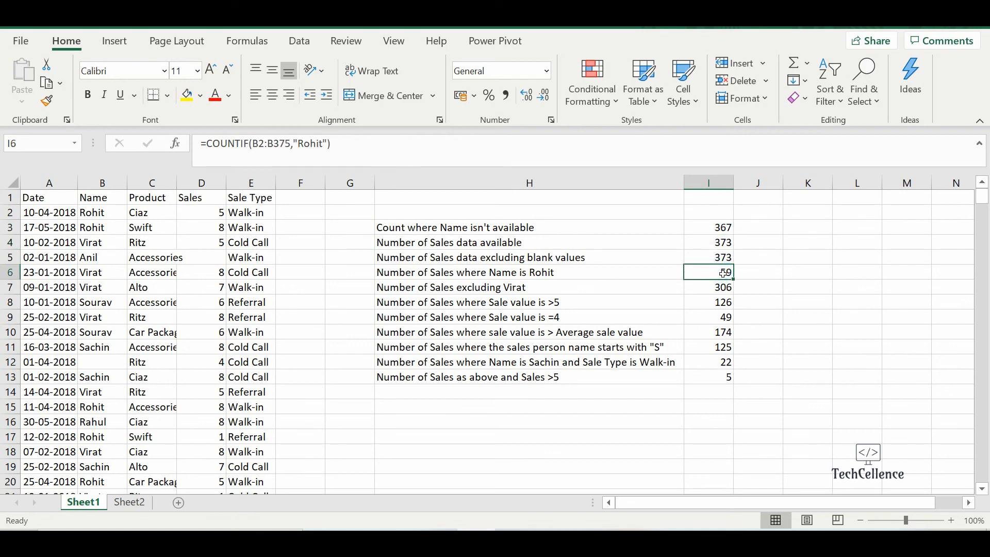
key(Down)
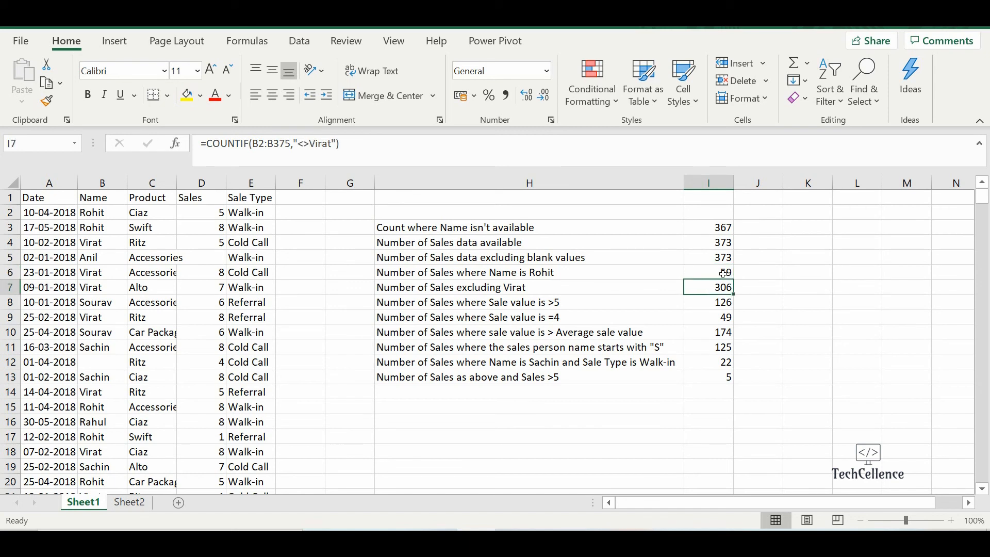
key(Down)
key(Down)
key(Down)
key(Down)
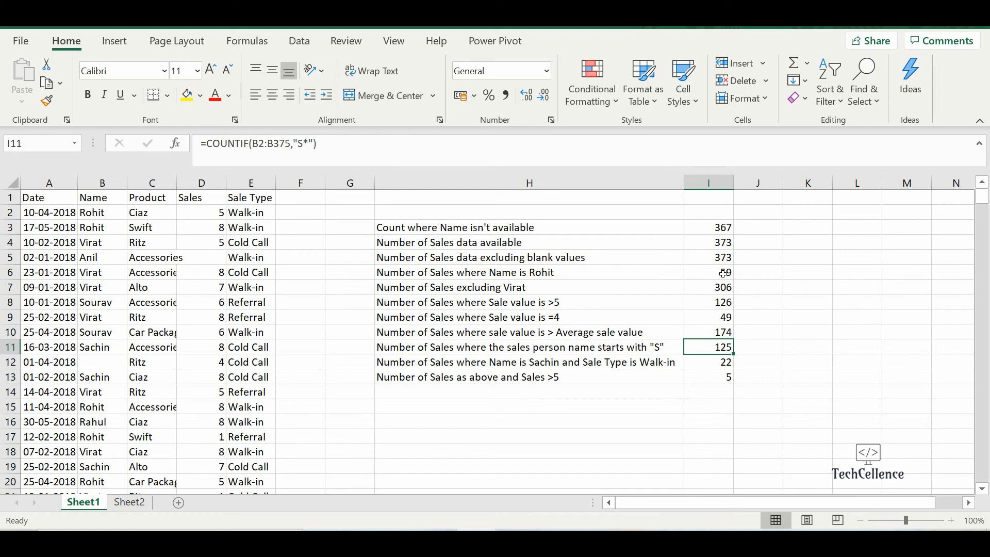
key(Down)
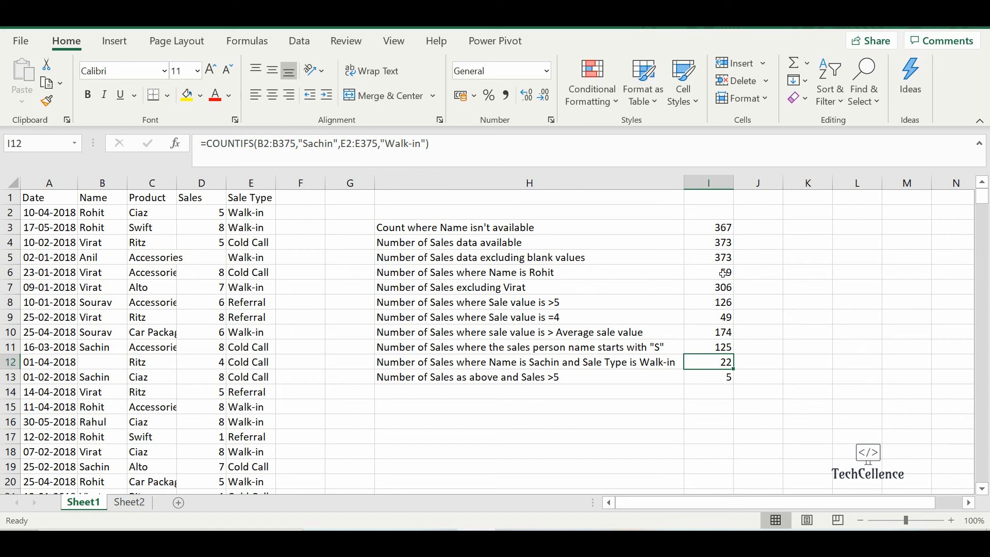
key(Down)
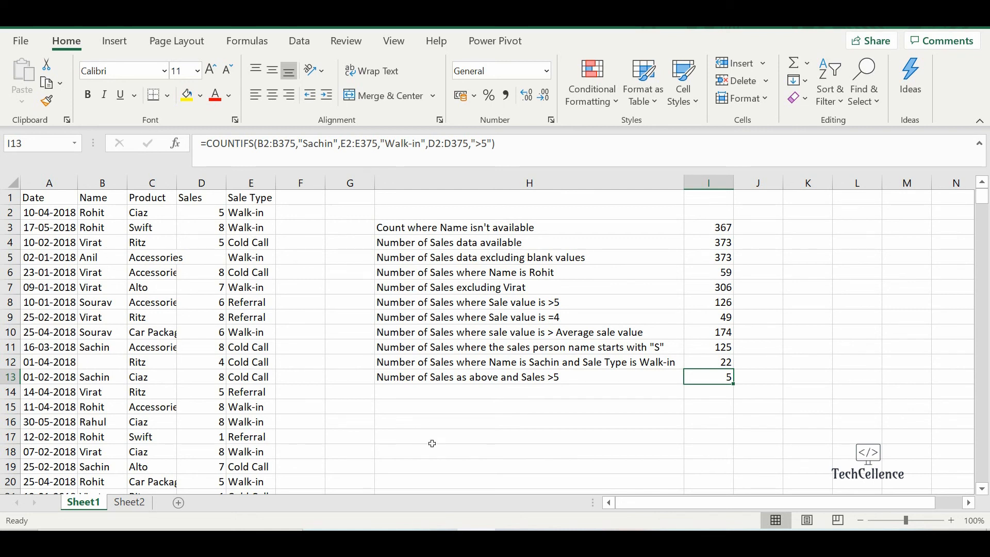
Enter the label "Number of Blank values in Name" in H14.
click(434, 393)
text(Num)
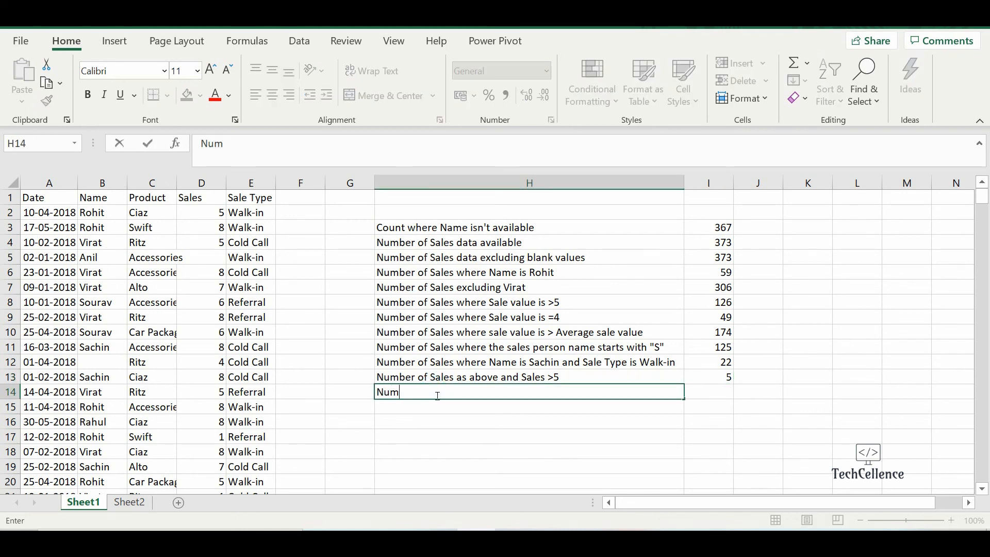
text(ber of Blank values in Name)
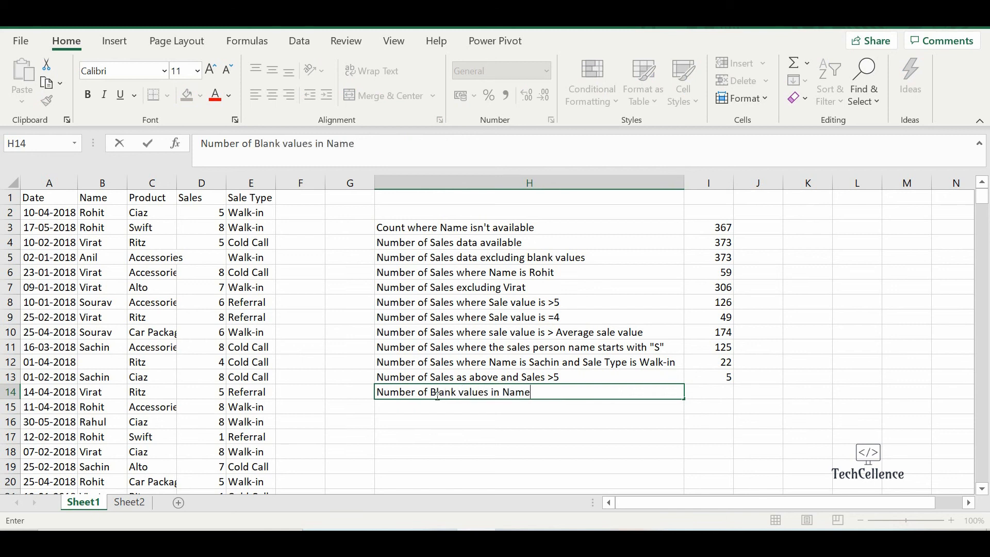
key(Tab)
Enter =COUNTBLANK(B2:B375) in I14 to count the blank cells in the Name column.
text(=countblank)
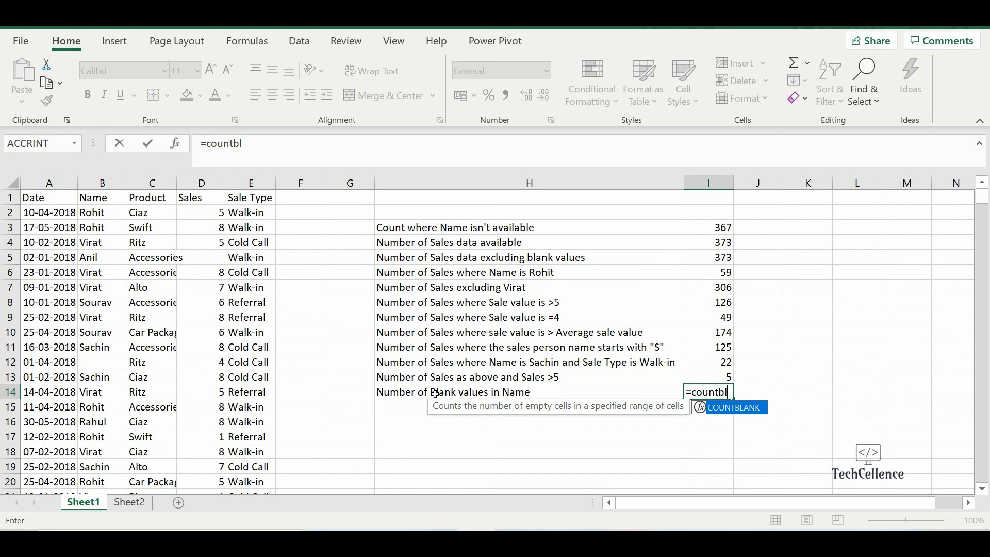
key(BackSpace)
key(BackSpace)
key(BackSpace)
text(ank()
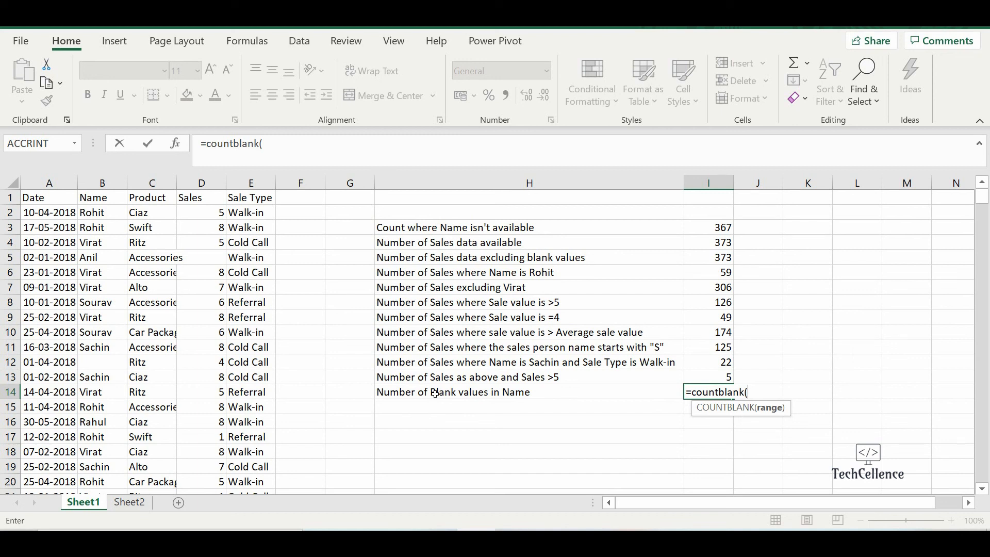
text(B2:B3)
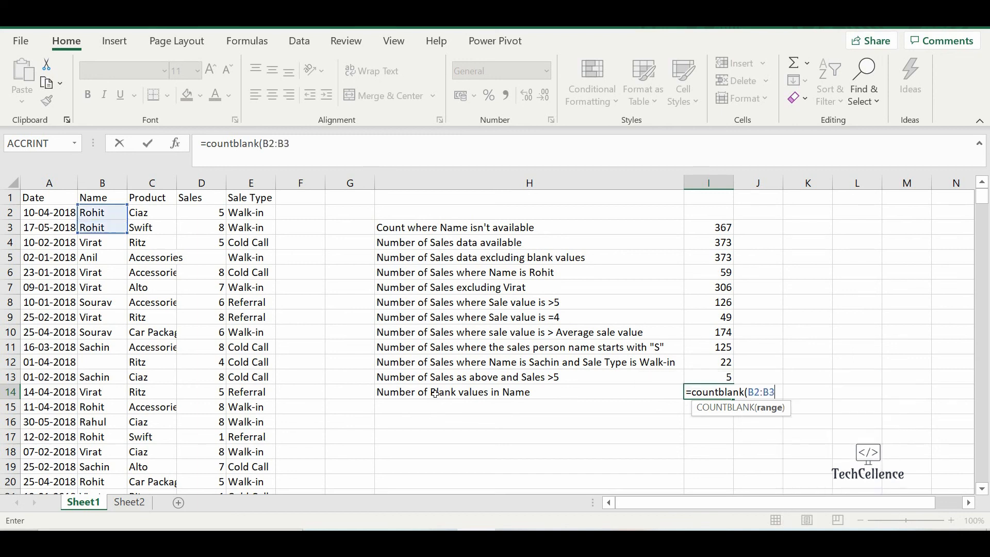
text(75)
key(Return)
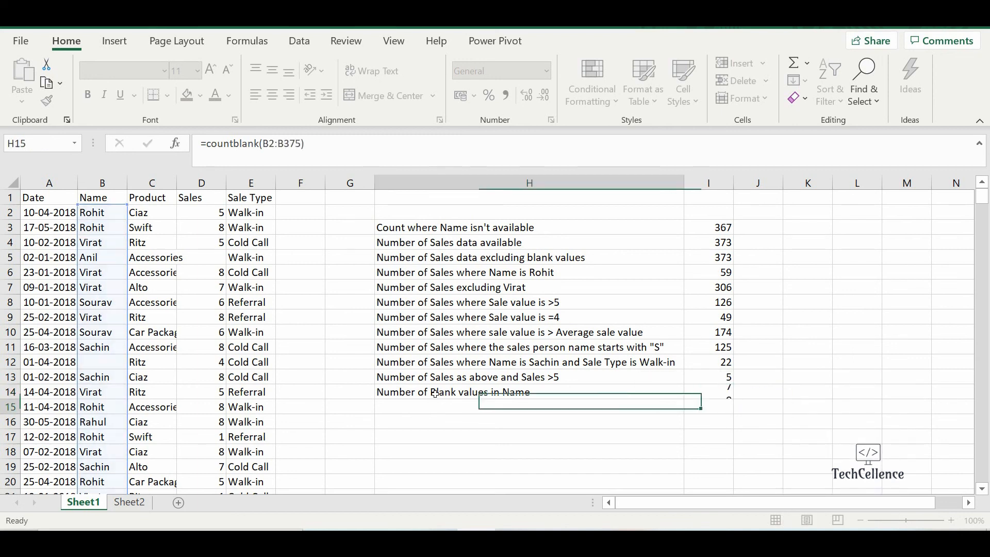
key(Up)
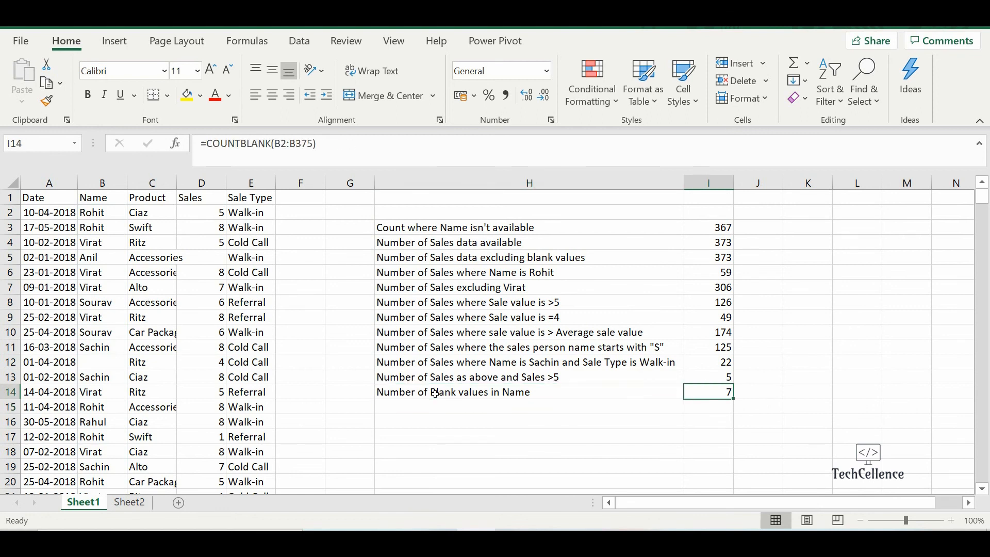
Filter the Name column to blanks only and select the remaining Product cells to check their count.
click(115, 199)
key(ctrl+shift+l)
click(120, 198)
click(176, 349)
click(195, 451)
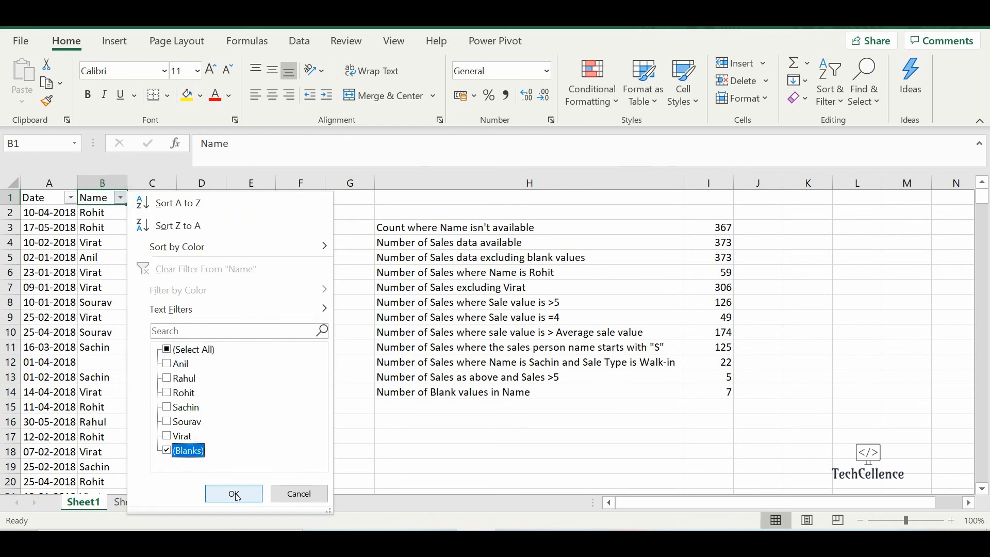
click(234, 494)
drag(153, 213, 156, 304)
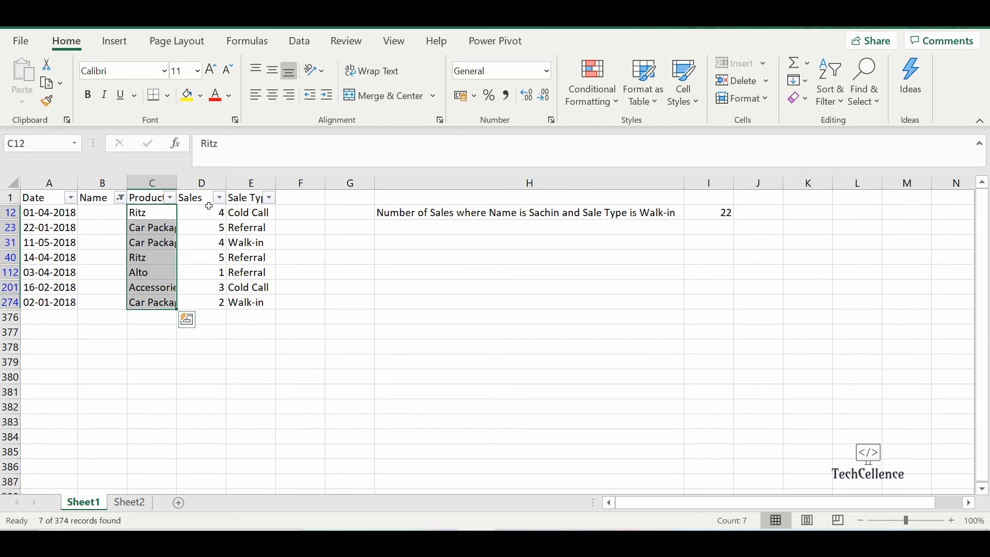
Turn off filtering on the sales data's header row and review the COUNTBLANK formula in I14.
click(137, 200)
key(ctrl+shift+l)
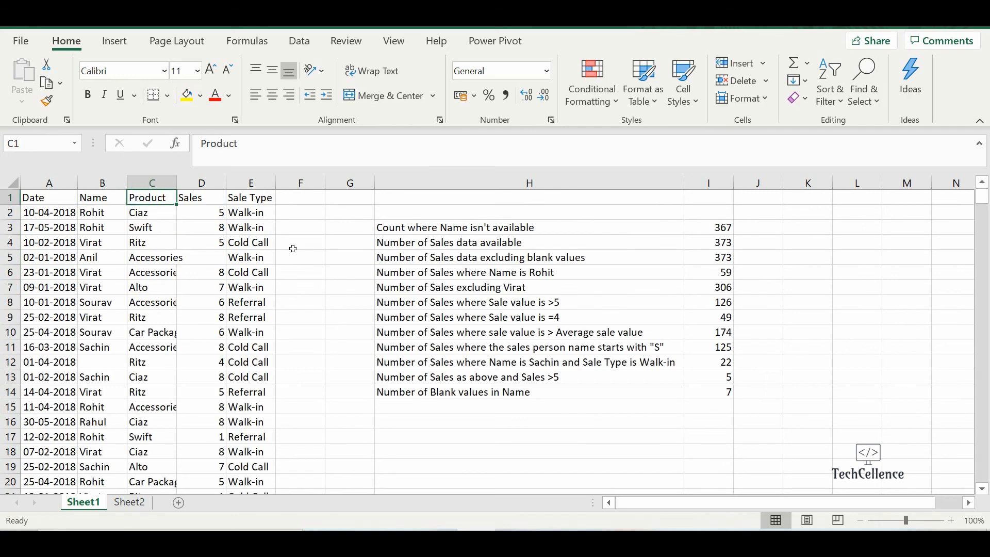
click(488, 396)
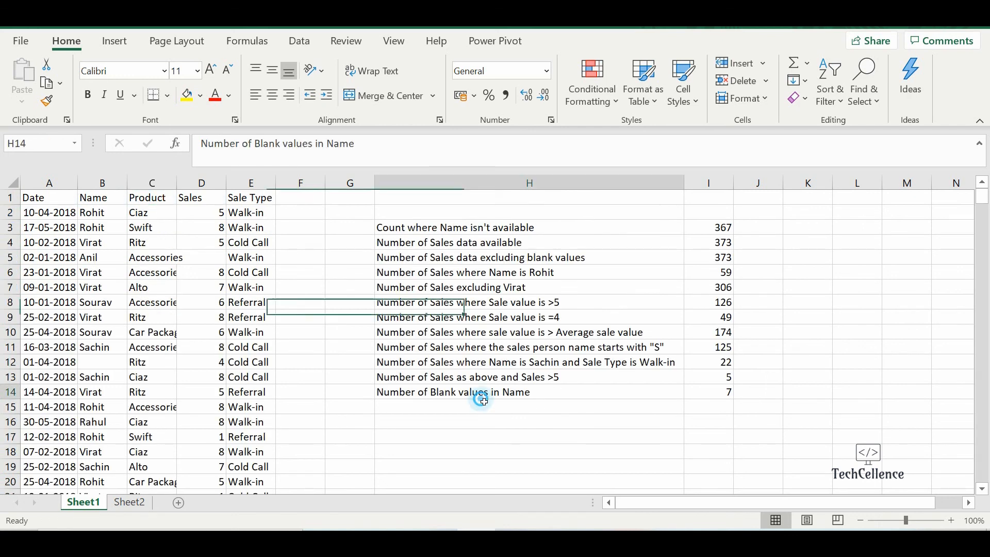
click(722, 397)
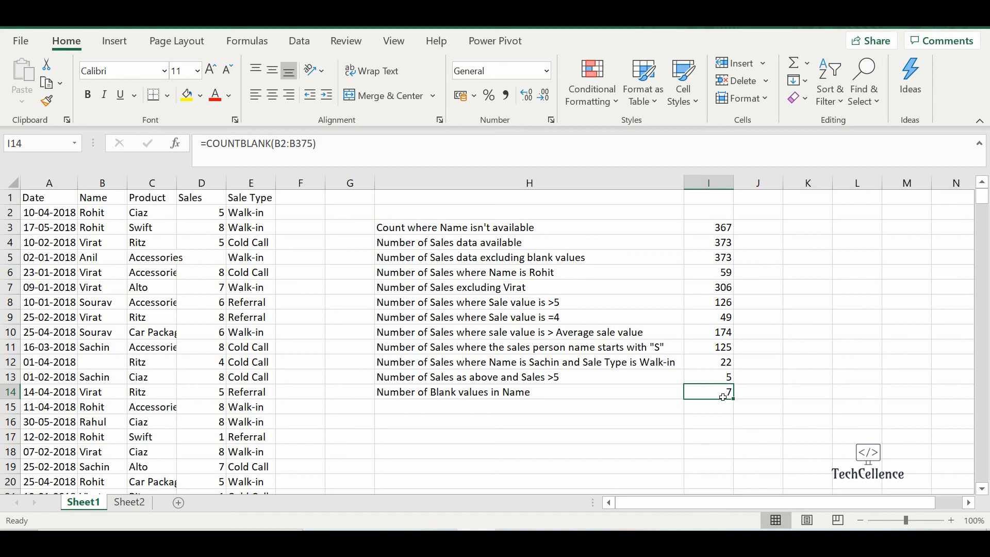
key(Right)
key(Right)
key(Up)
key(Up)
key(Up)
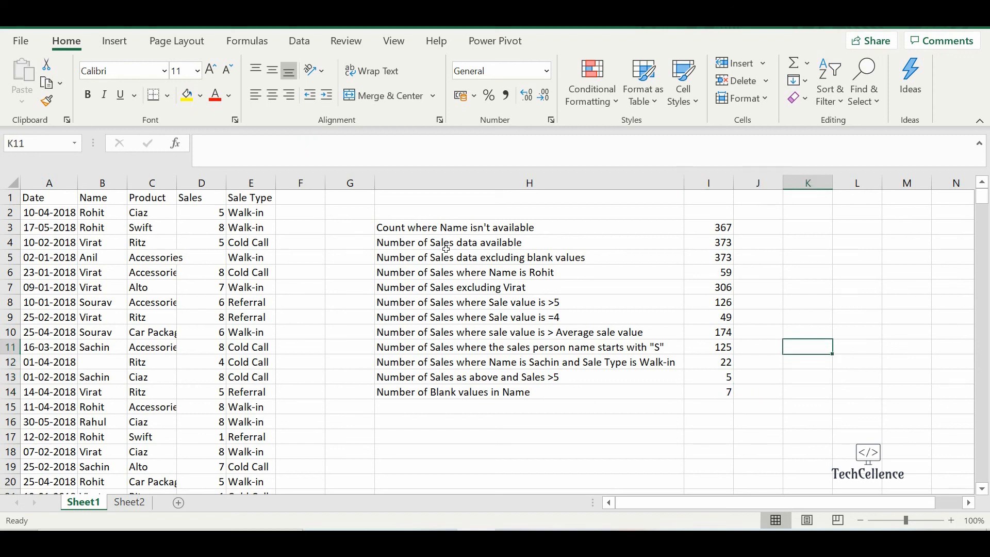
drag(464, 227, 516, 348)
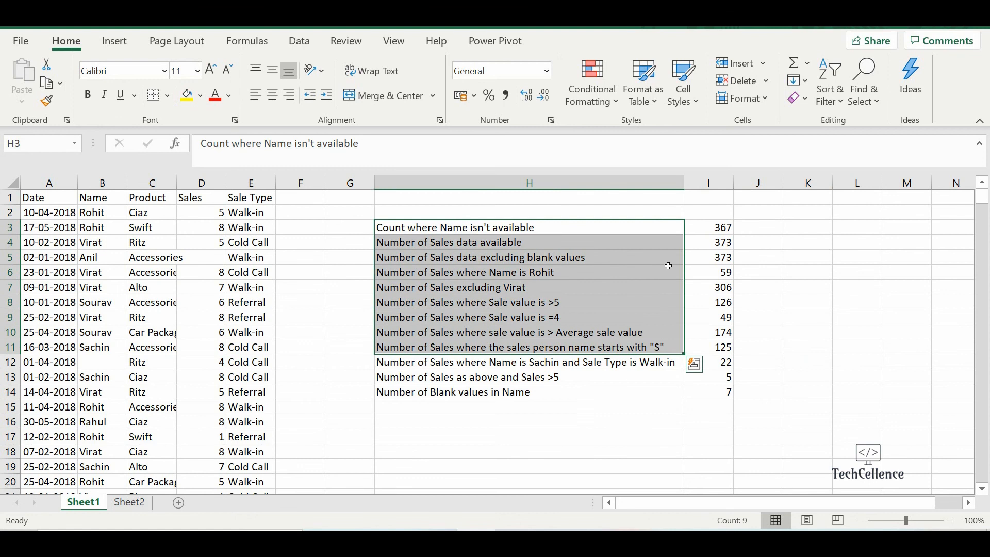
click(723, 227)
Enter =FORMULATEXT(I3) in K3 to show the formula behind the first answer as text.
click(807, 228)
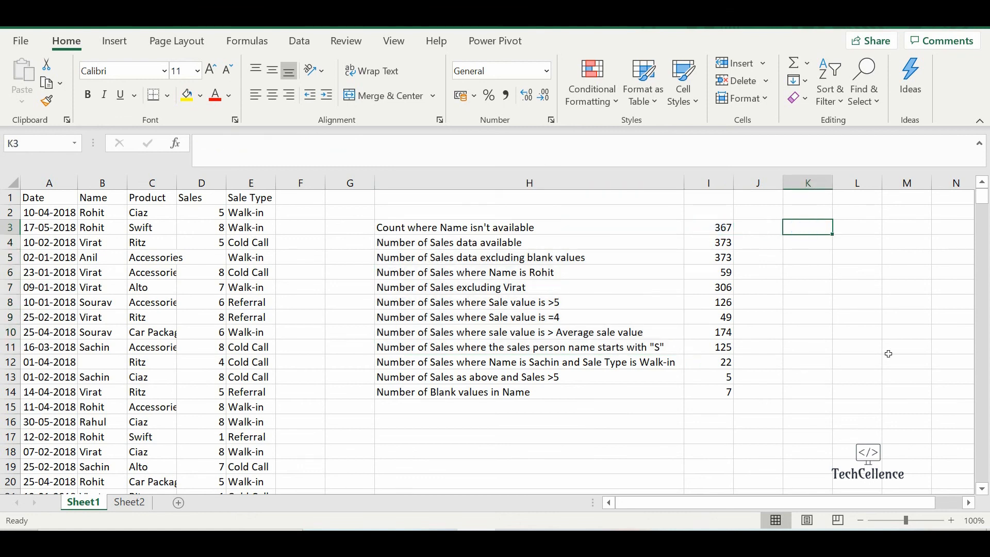
text(=formulatext)
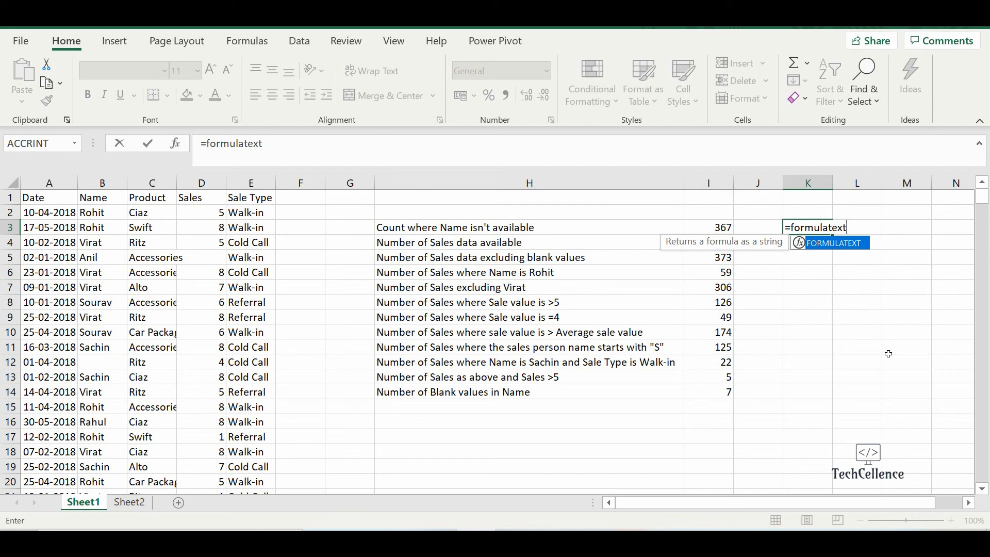
text(()
key(Left)
key(Left)
text())
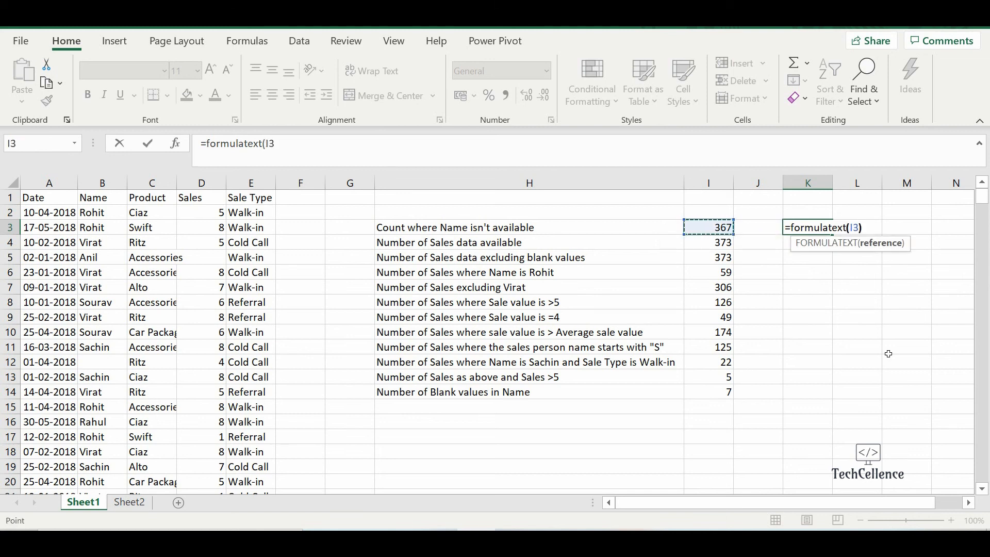
key(Return)
key(Up)
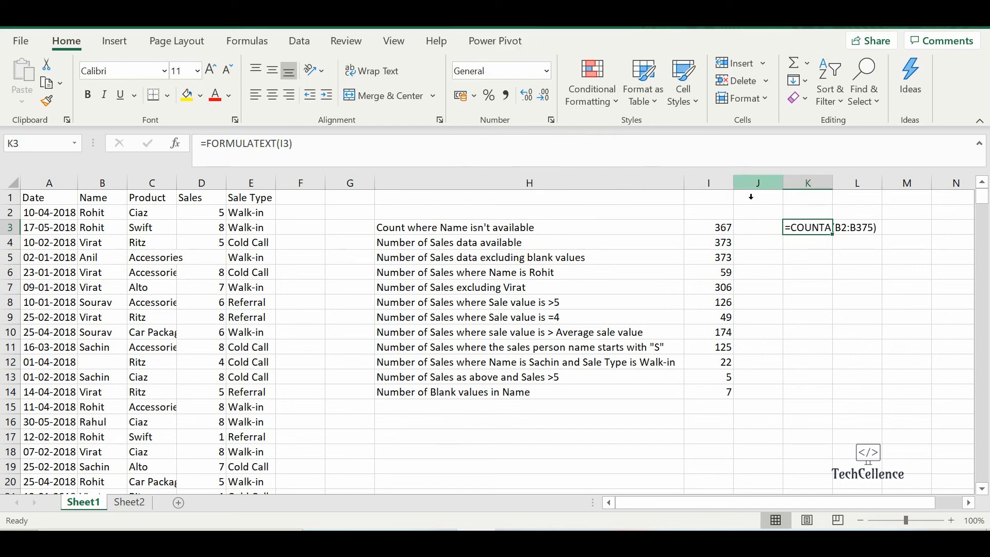
Fill the FORMULATEXT formula from K3 down through K14 so each answer's formula is displayed beside it.
drag(811, 233, 811, 393)
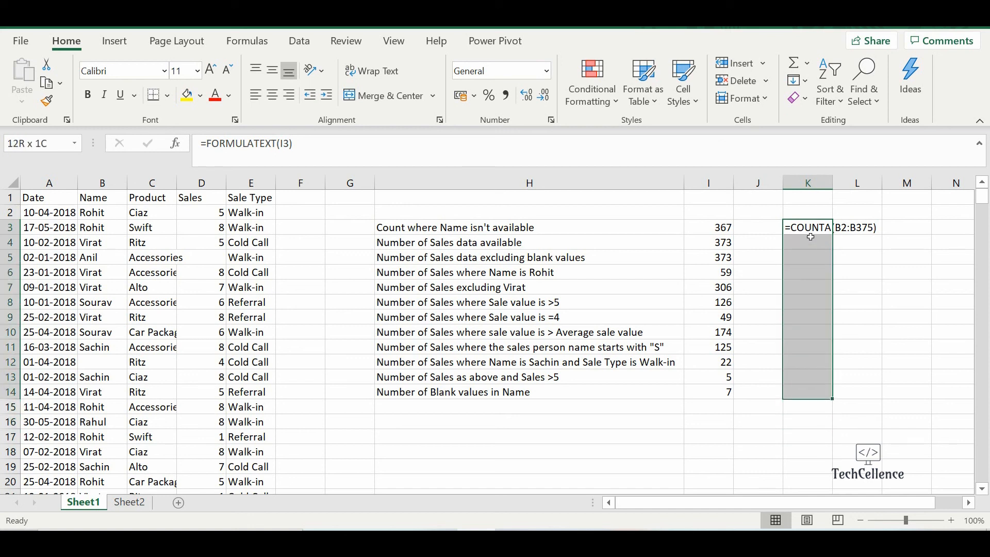
key(ctrl+d)
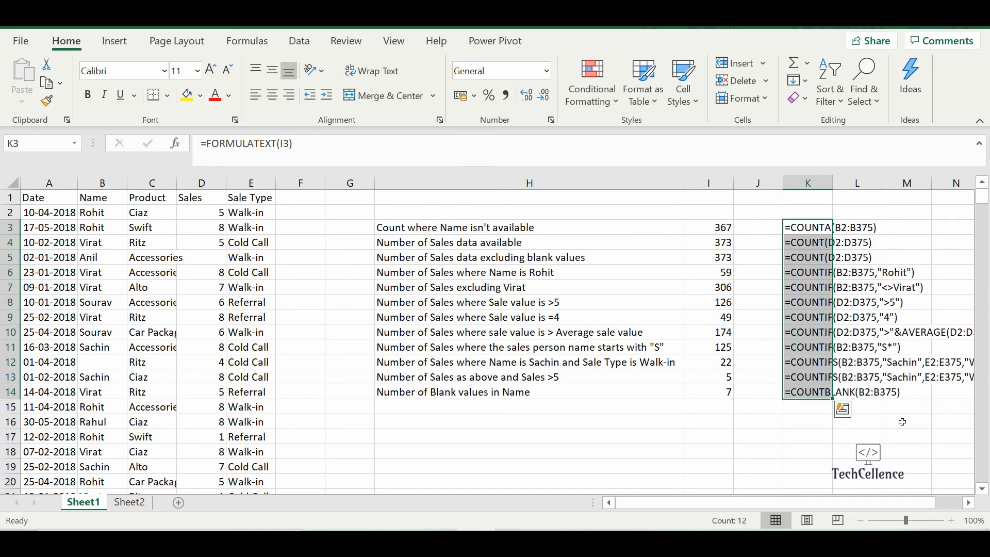
drag(808, 503, 861, 505)
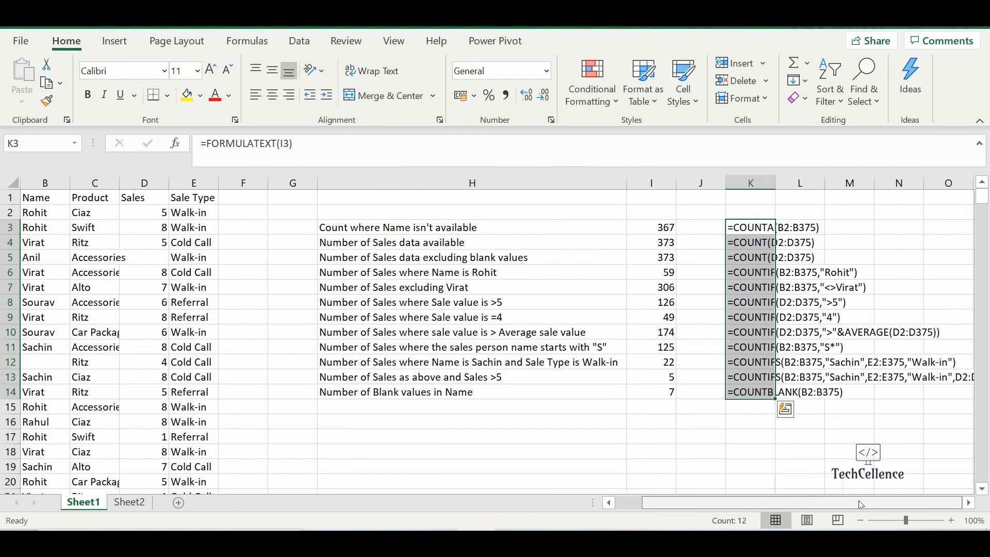
click(583, 422)
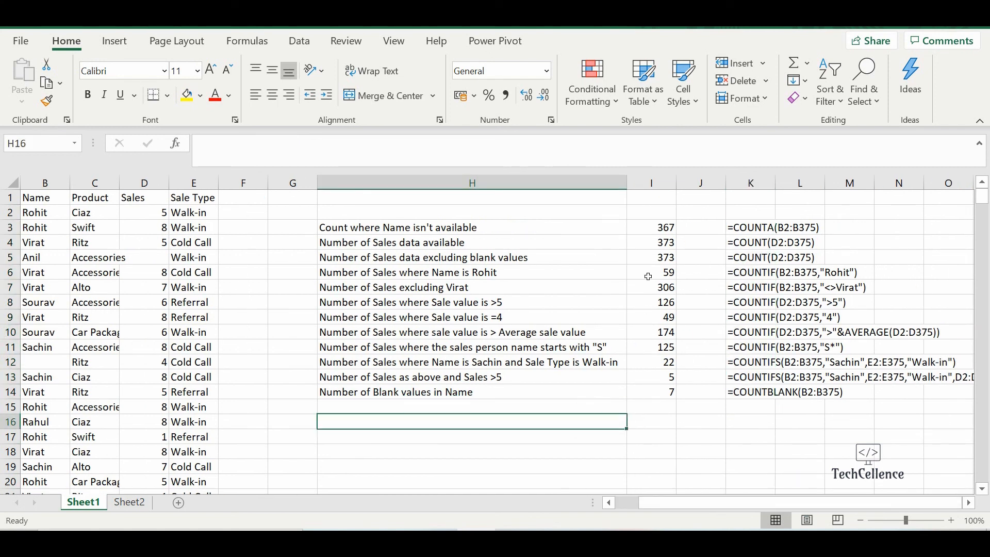